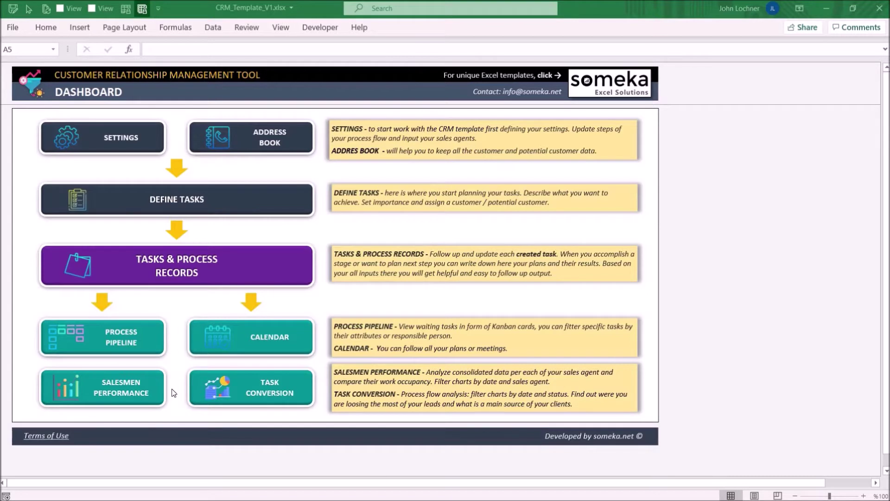
Step: Go from the CRM dashboard to the Settings sheet using its SETTINGS button
click(123, 142)
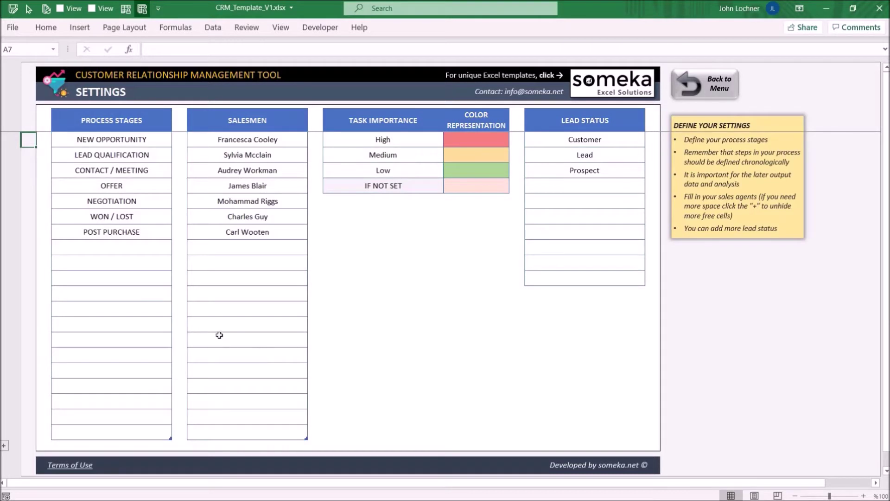
click(144, 137)
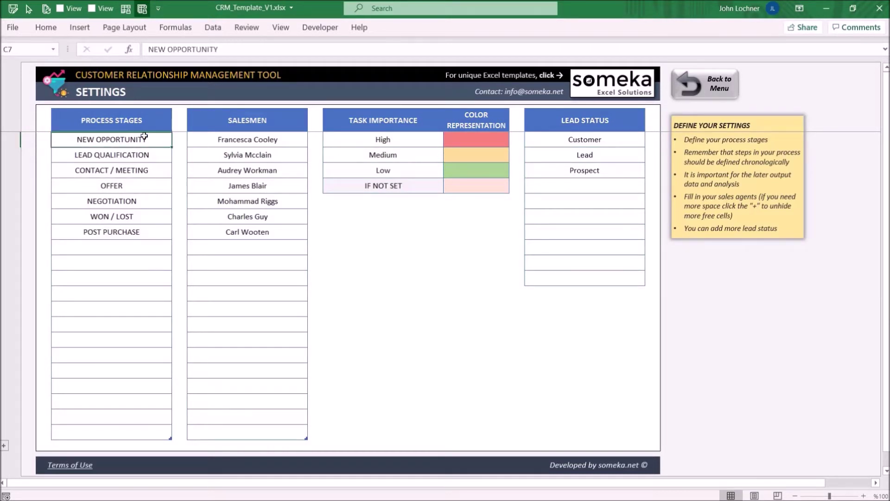
shift+click(146, 232)
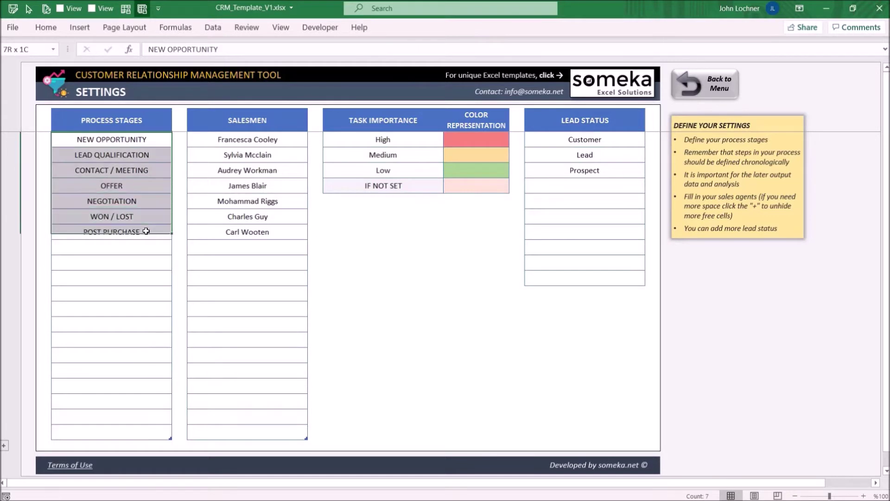
click(261, 168)
click(391, 154)
click(589, 156)
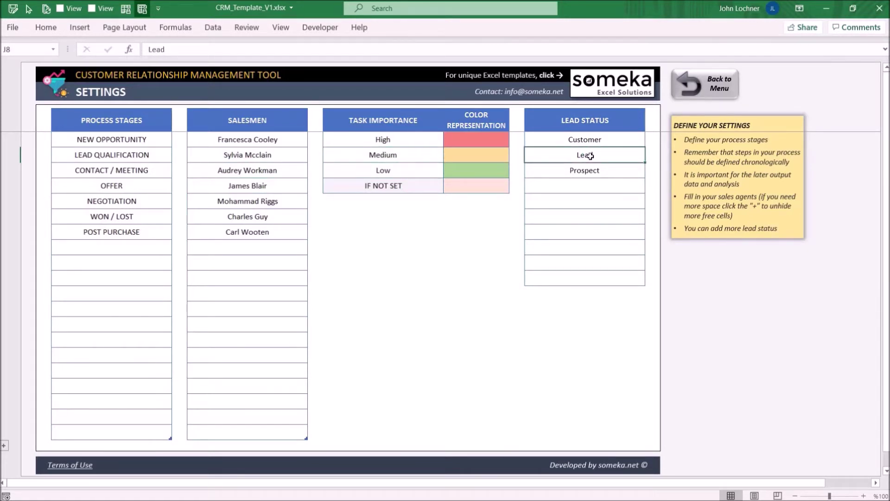
Step: Collapse and re-expand the settings rows, then go to the Address Book via the dashboard
click(3, 446)
click(4, 446)
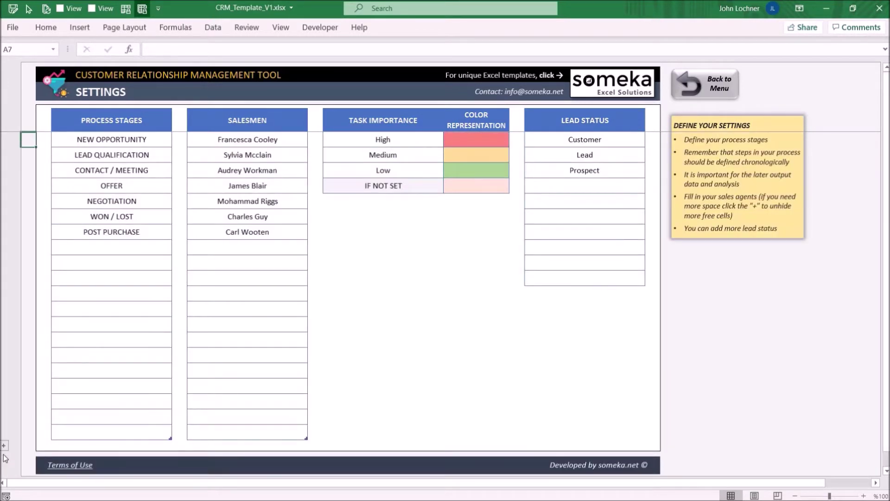
click(698, 88)
click(274, 134)
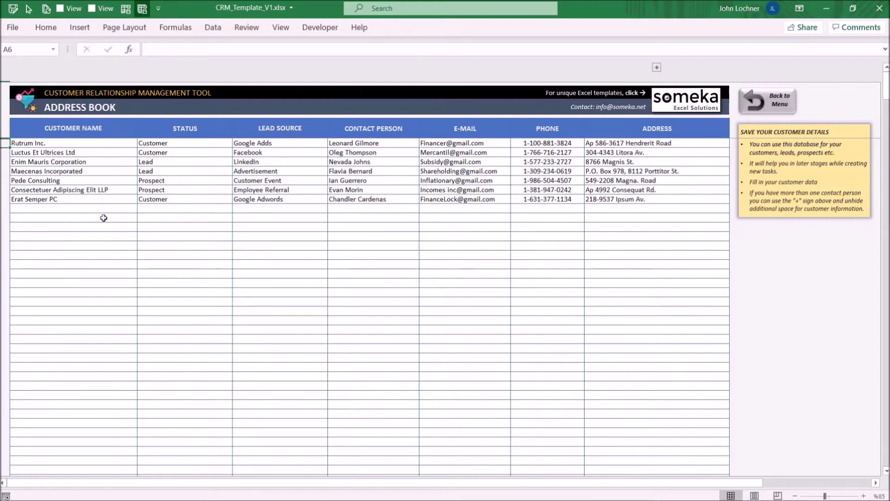
Step: Add Customer X below Erat Semper PC with status Customer
click(77, 208)
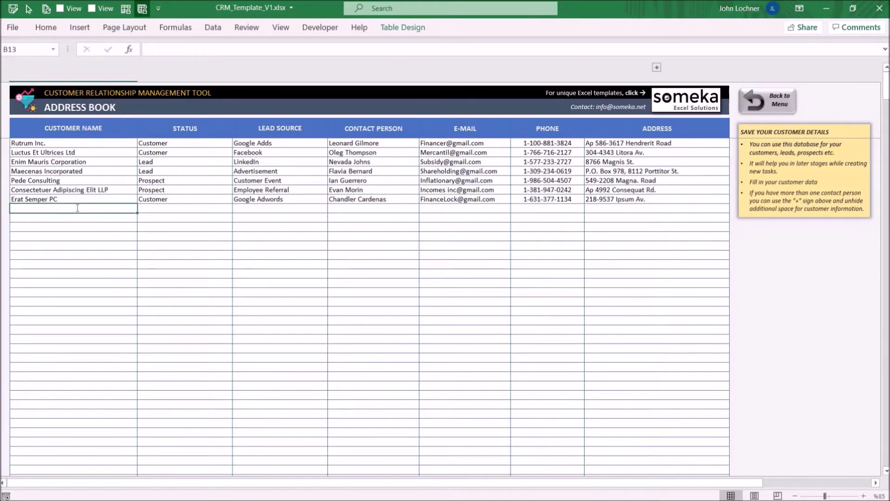
text(Customer X)
key(Return)
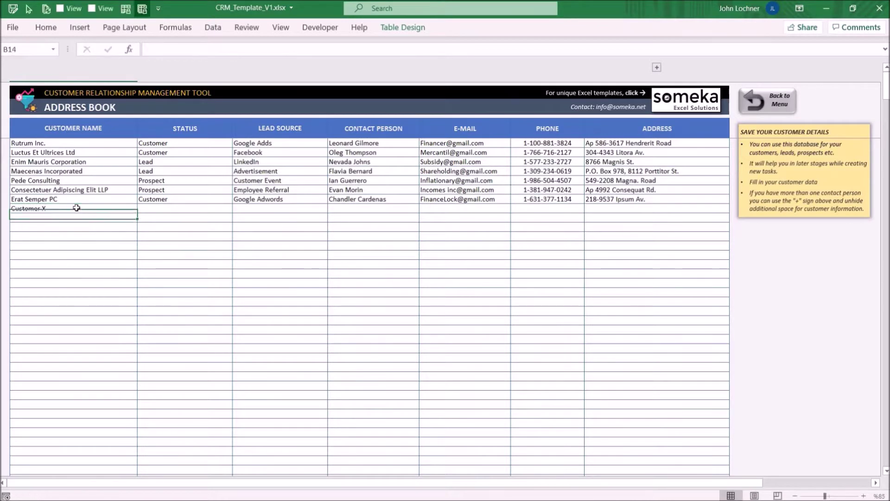
click(209, 207)
click(238, 209)
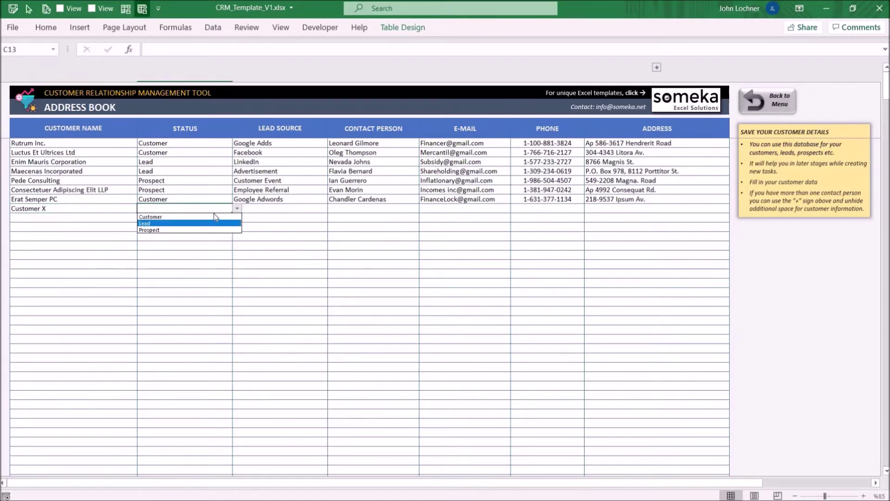
key(Return)
click(248, 209)
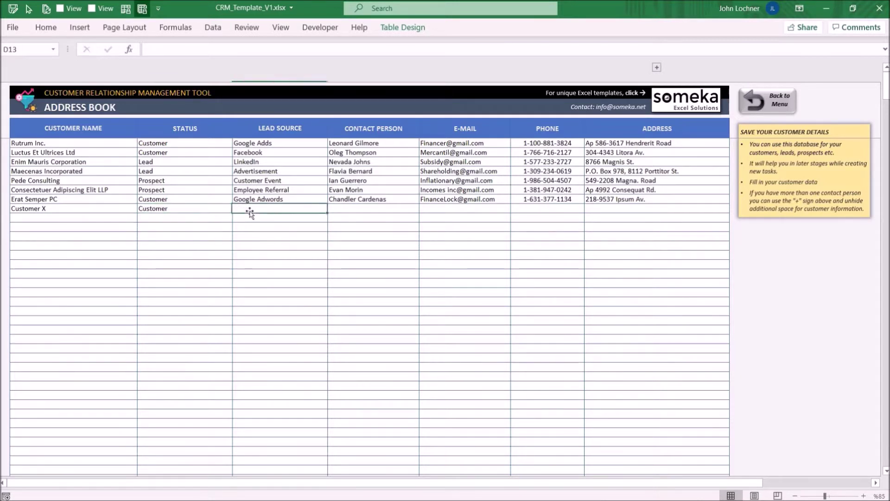
text(LinkedIn)
Step: Give Customer X lead source LinkedIn, view the contact person columns, and return to the dashboard
key(Return)
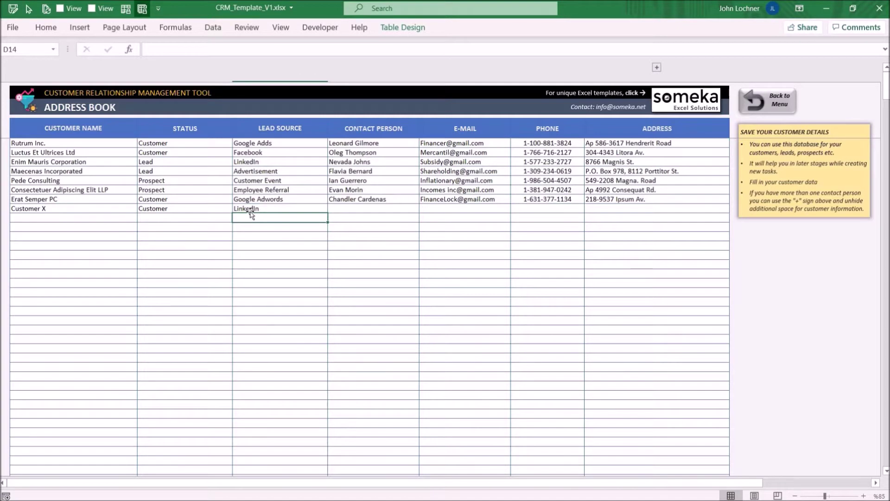
click(658, 68)
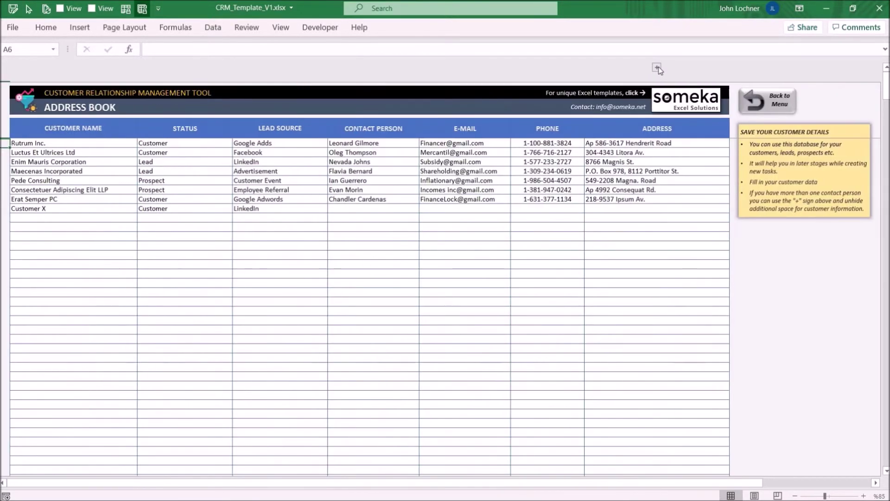
click(759, 94)
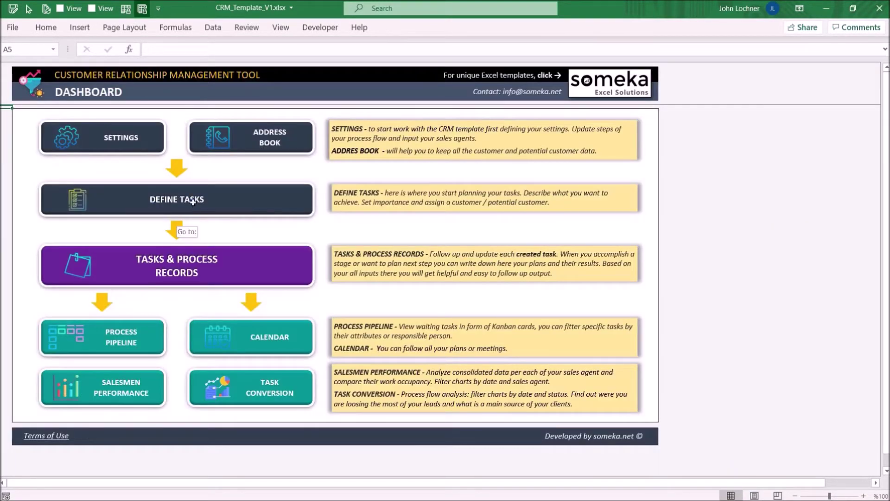
Step: On Define Tasks, add task 113 for Customer X described as Leasing Contract
click(194, 206)
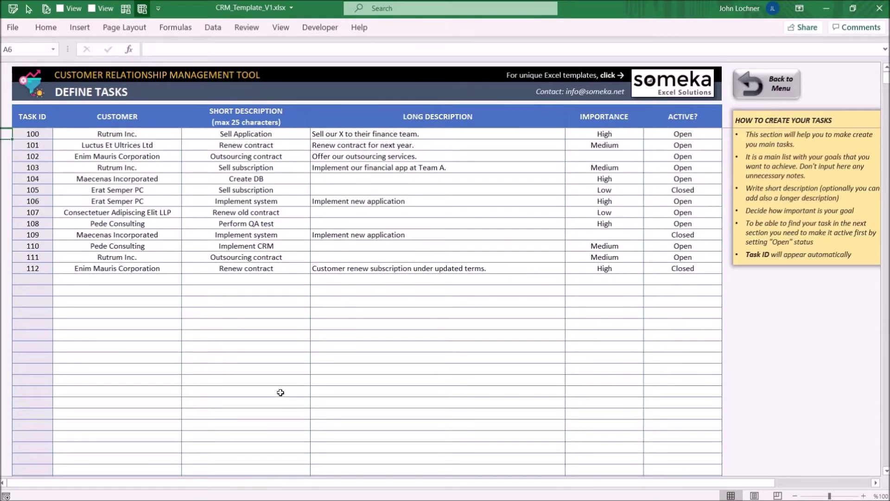
click(115, 280)
click(188, 279)
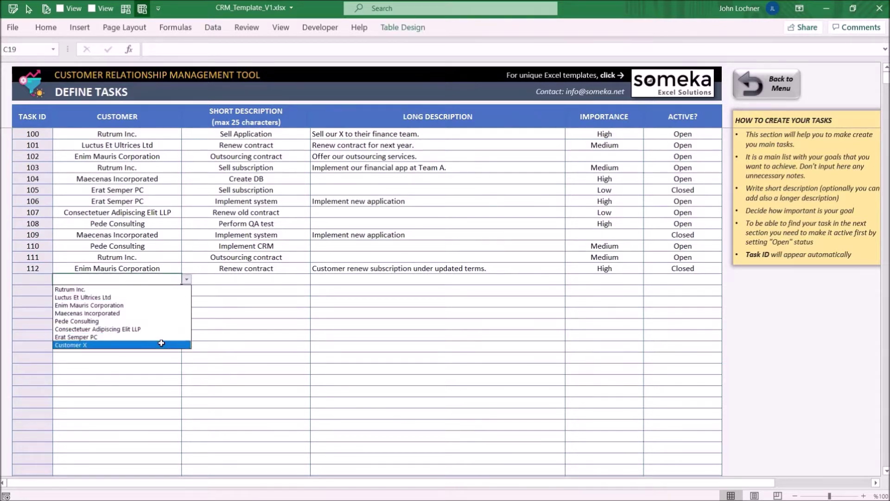
click(161, 344)
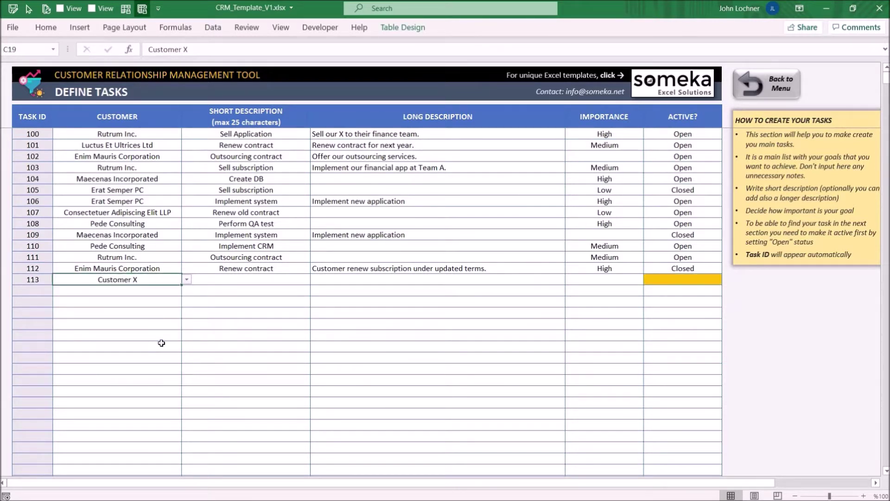
click(37, 281)
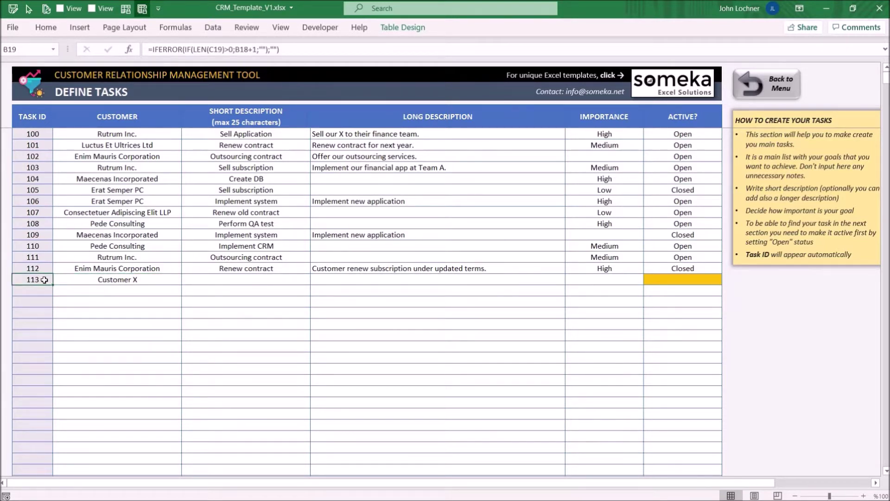
click(223, 282)
text(Leasing Cont)
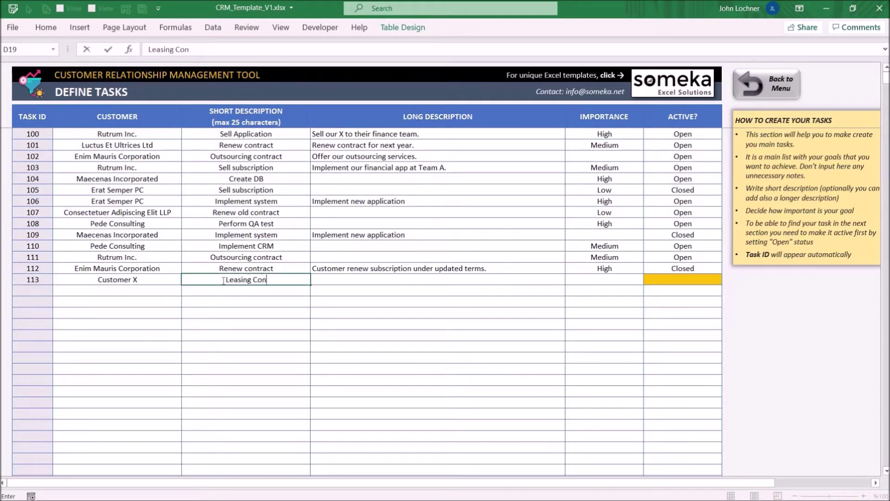
text(ract)
key(Return)
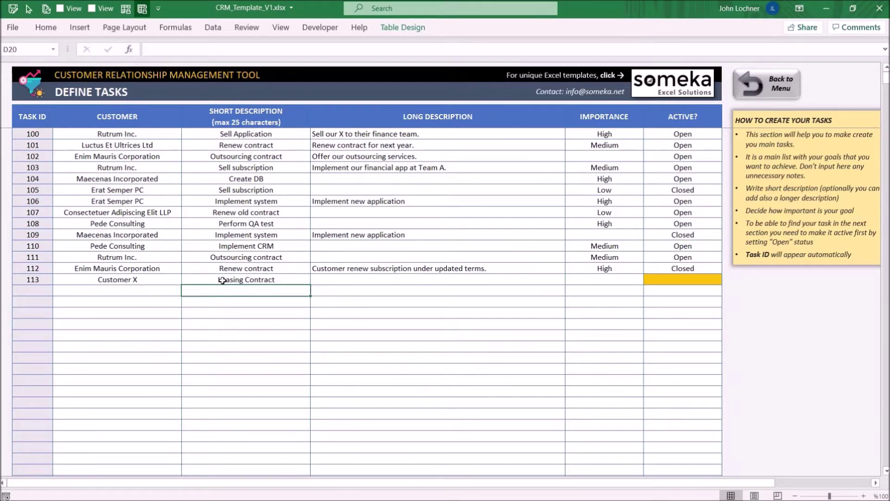
Step: Mark task 113 Open with High importance, then go to Tasks & Process Records
click(700, 286)
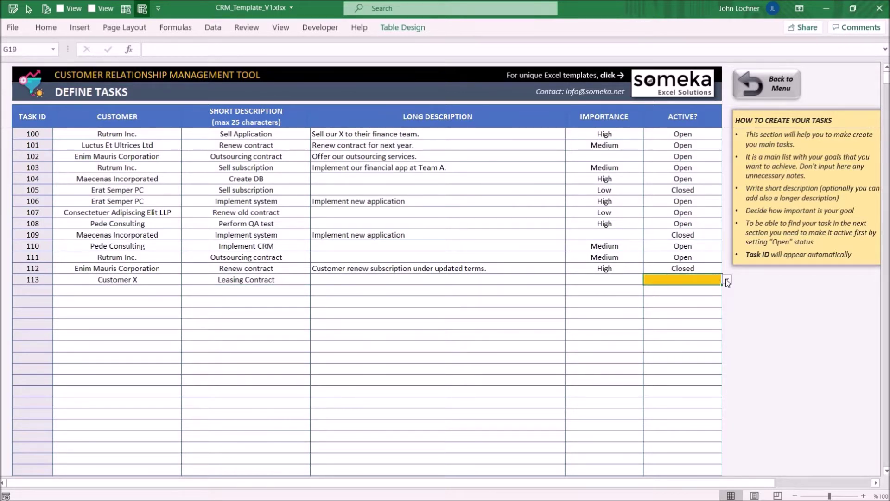
click(727, 280)
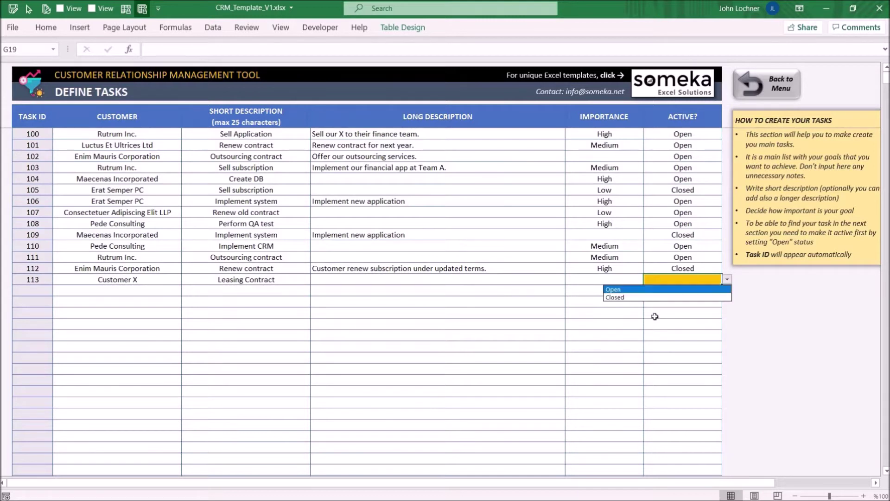
click(659, 288)
key(Left)
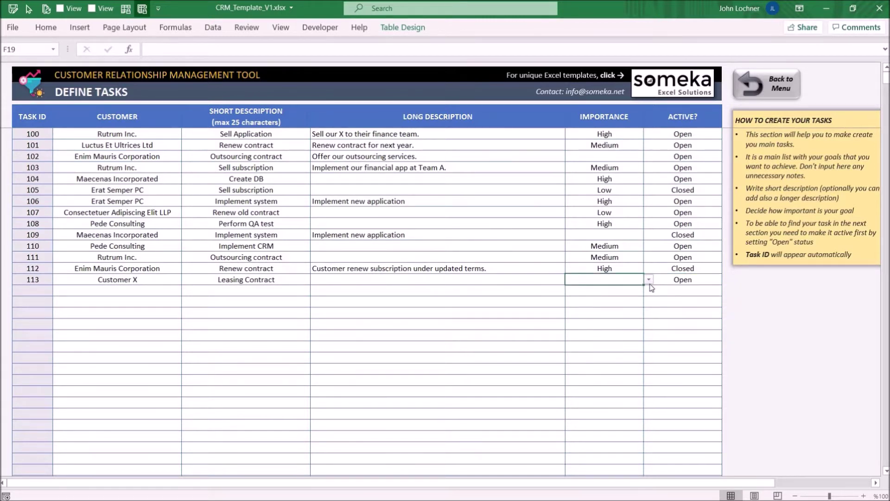
click(649, 278)
click(638, 288)
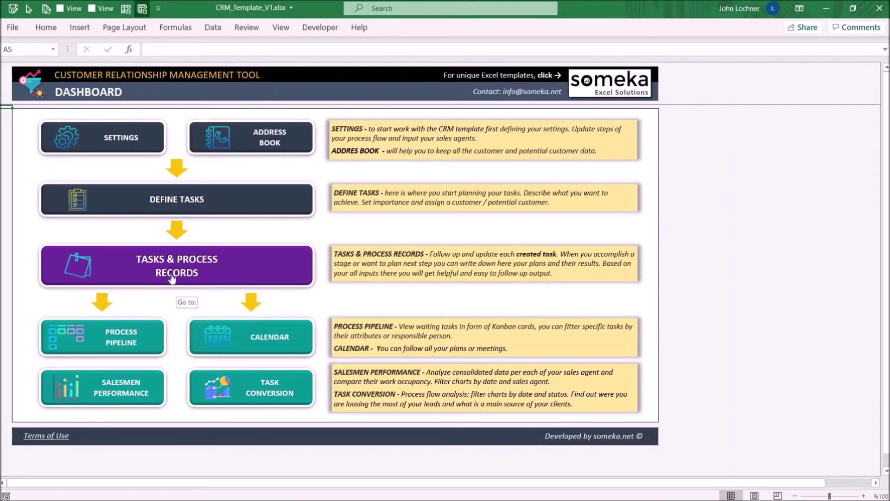
click(172, 279)
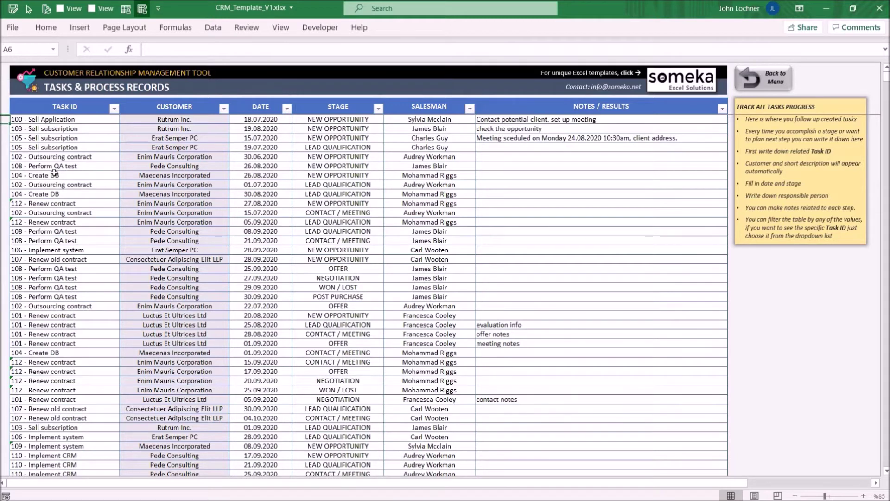
scroll(193, 276, down, 4)
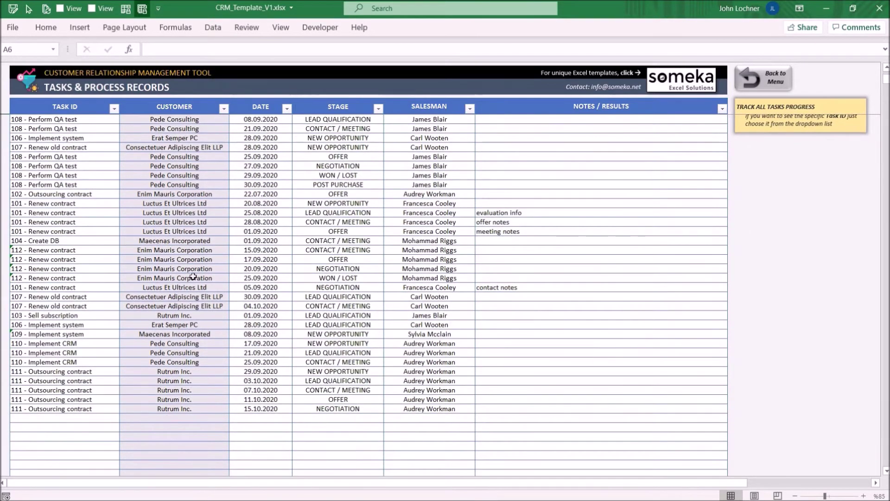
Step: Add a process record for task 113 Leasing Contract dated 20.10.2020
click(93, 418)
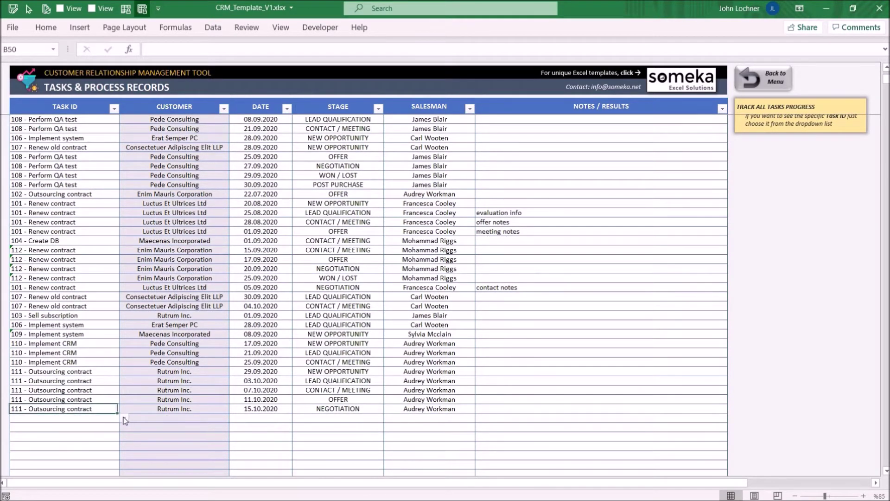
click(124, 417)
scroll(99, 472, down, 1)
click(100, 472)
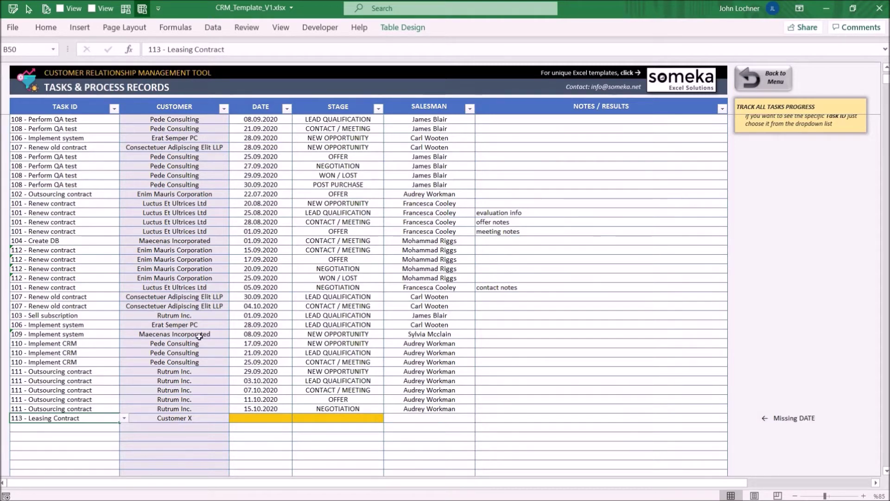
click(279, 420)
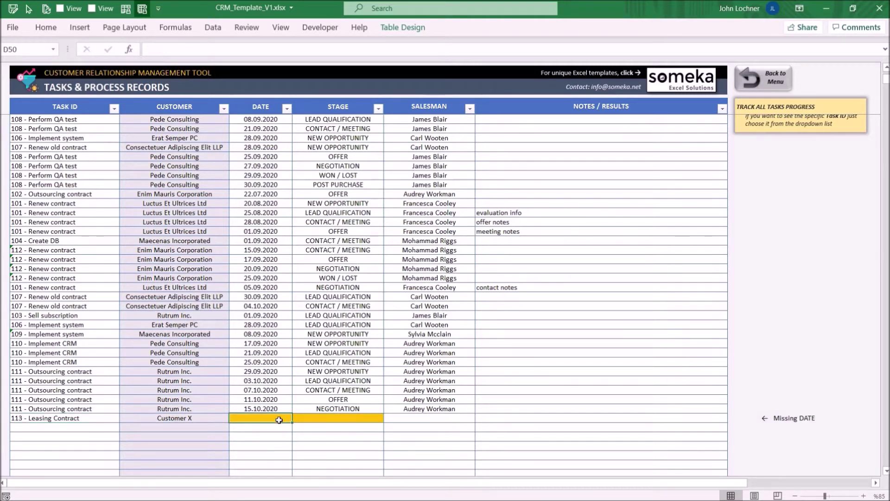
text(20.10.2020)
key(Return)
click(379, 416)
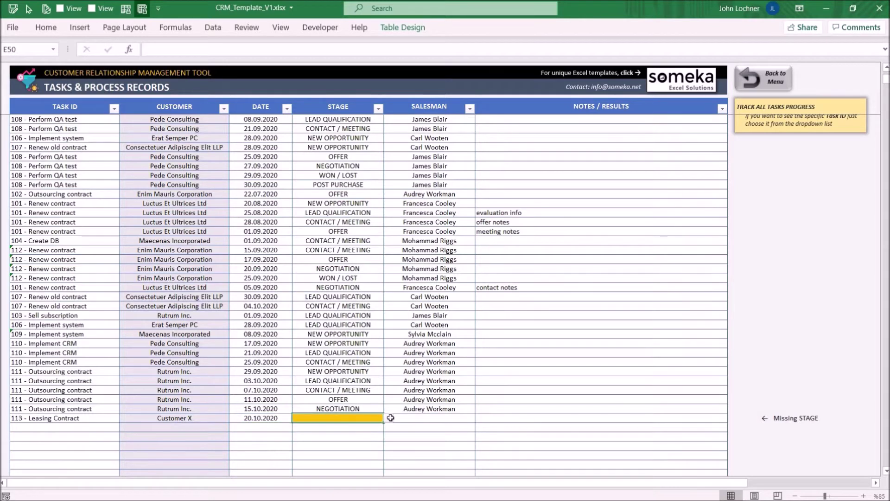
click(367, 432)
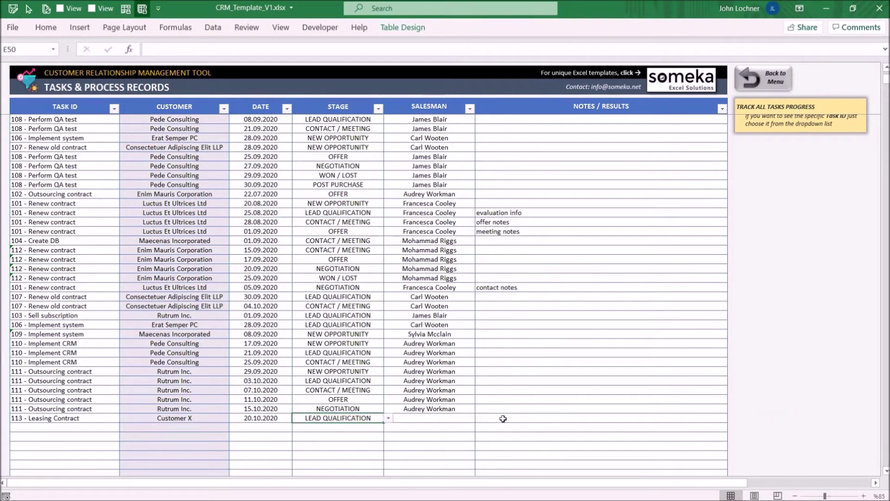
key(Tab)
click(480, 421)
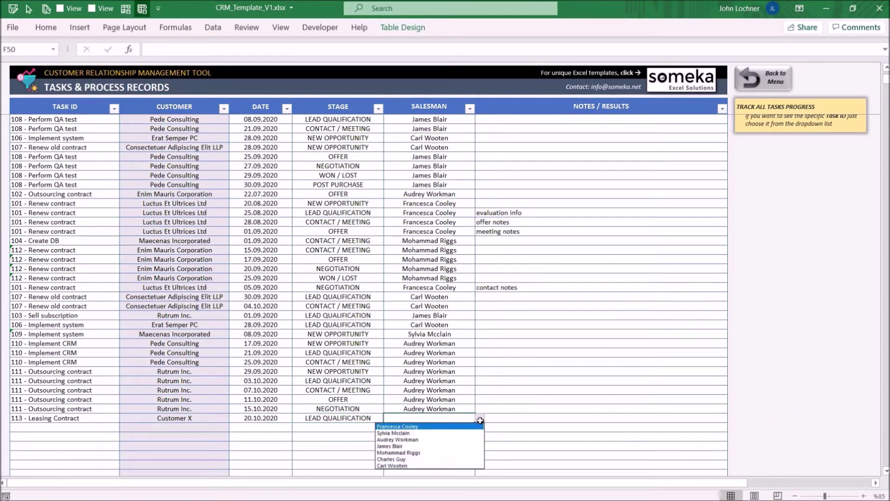
click(450, 446)
key(ctrl+Home)
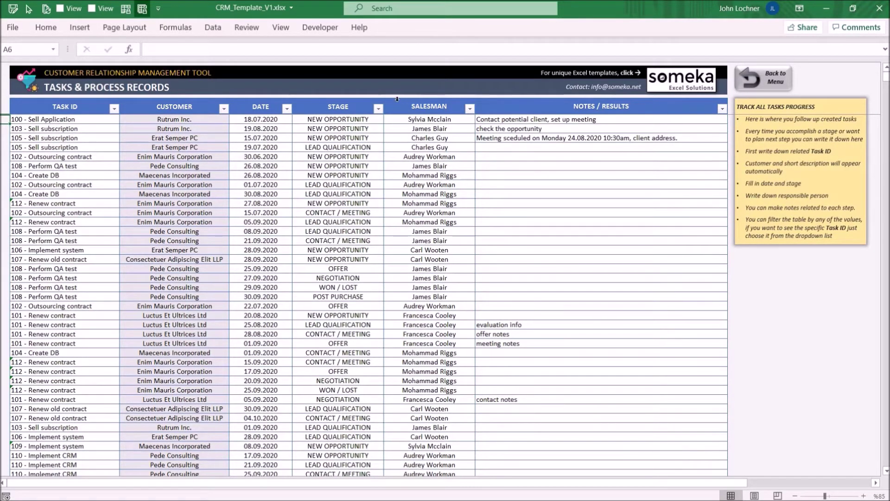
click(380, 110)
click(281, 246)
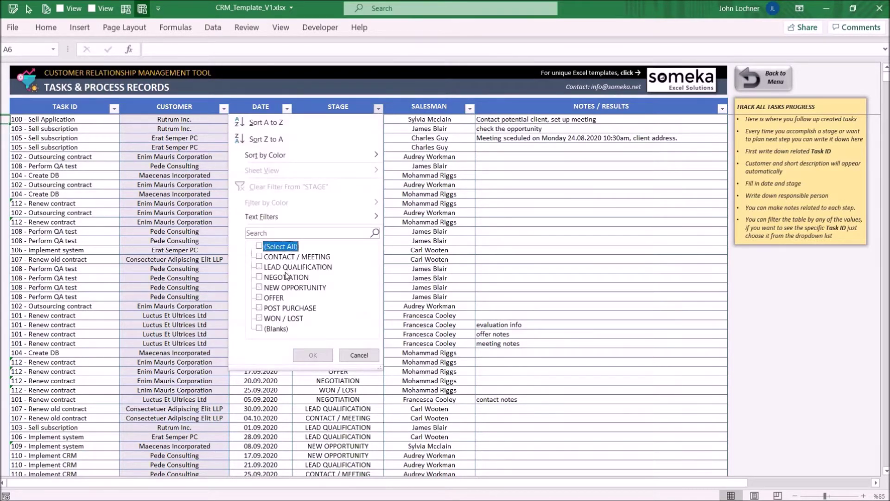
click(286, 278)
click(304, 353)
click(470, 109)
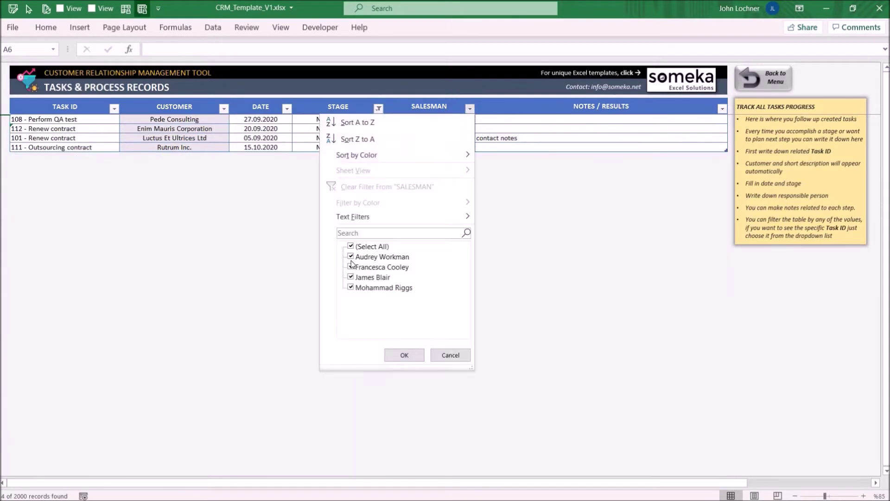
click(352, 256)
click(404, 355)
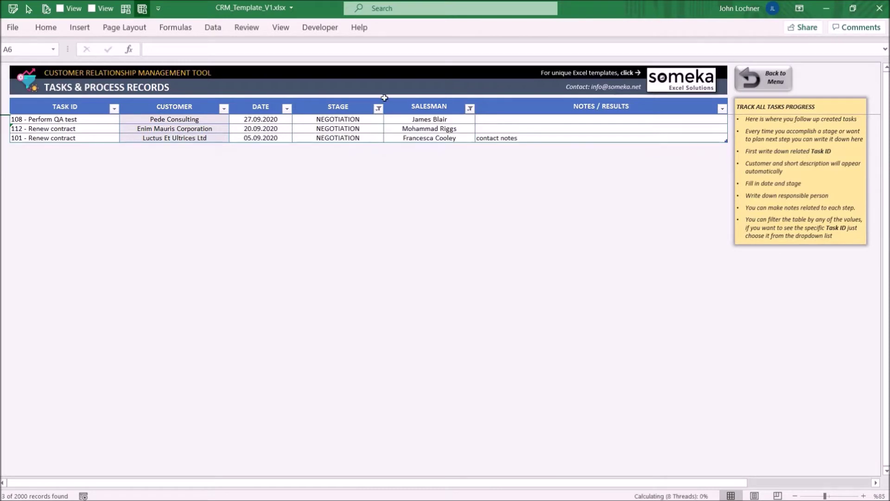
click(379, 108)
click(300, 187)
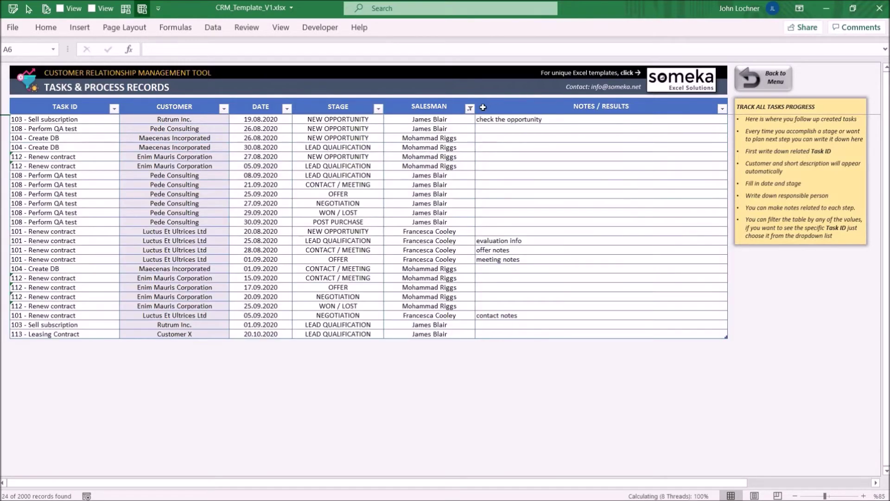
click(470, 109)
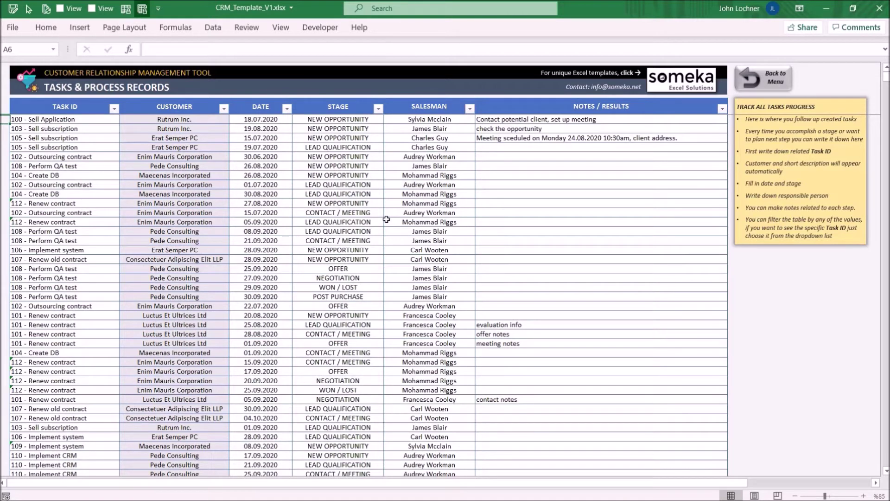
click(774, 78)
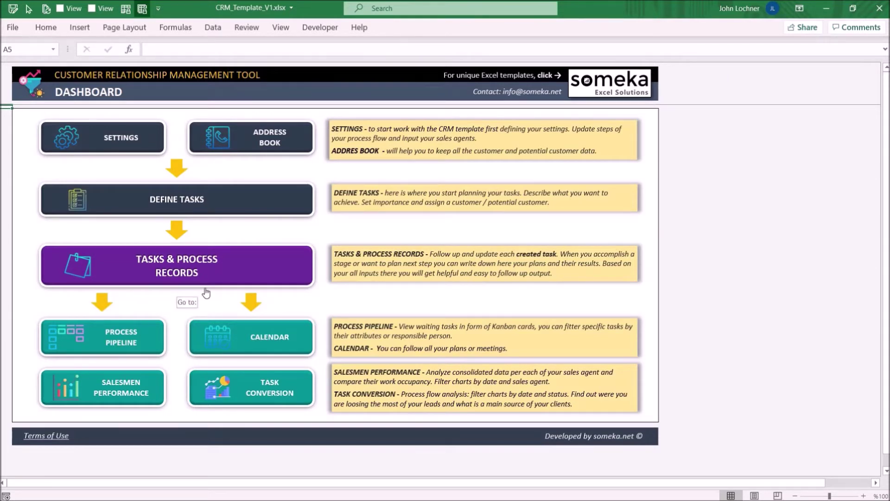
Step: Open the Process Pipeline and try filtering to Enim Mauris Corporation and by lead source
click(129, 345)
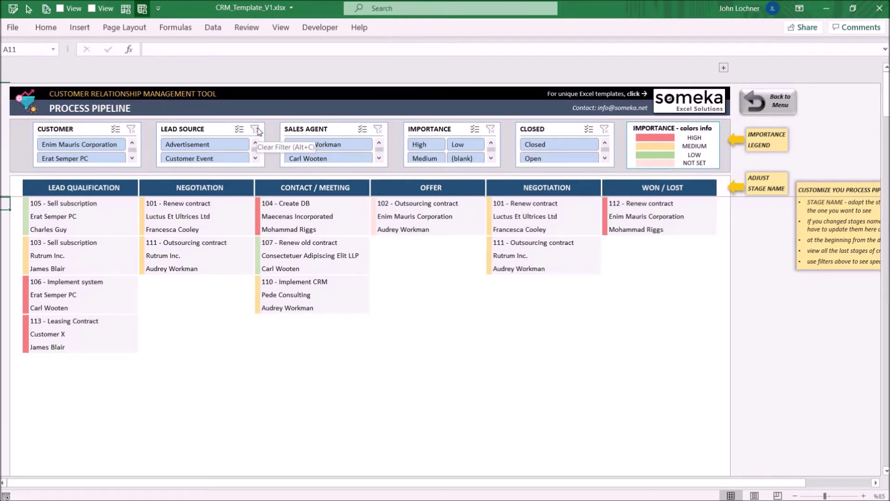
click(99, 145)
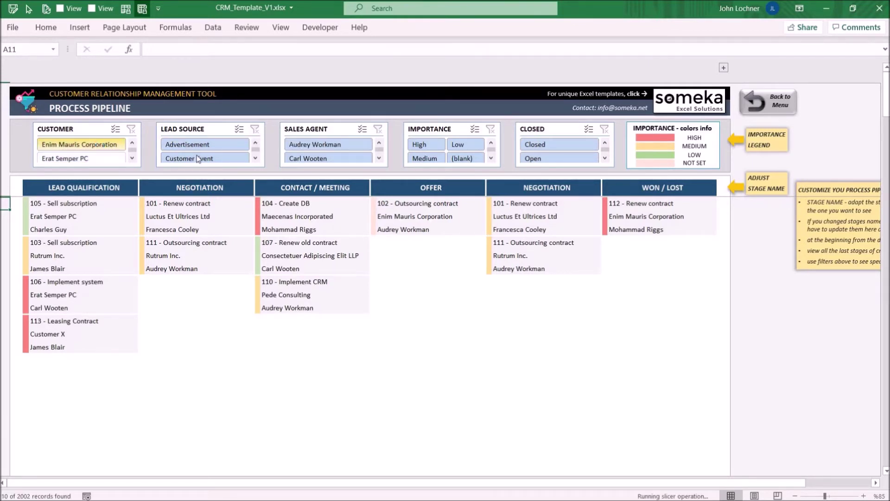
click(218, 144)
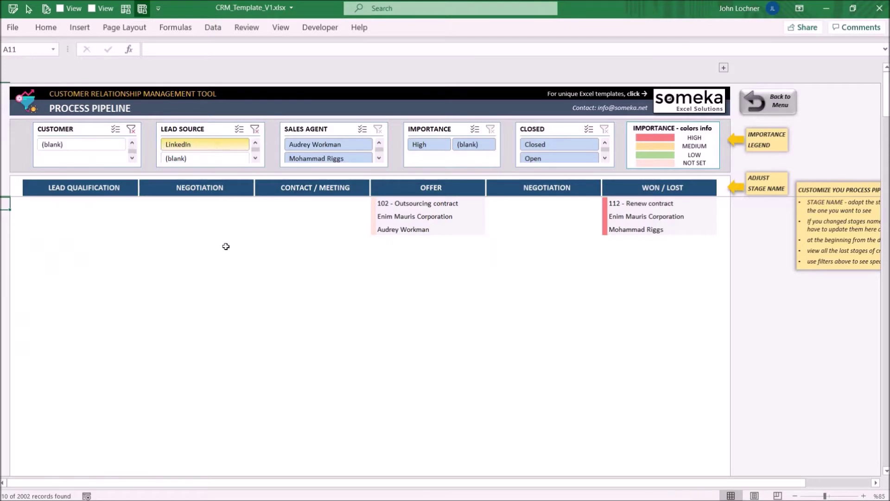
click(131, 130)
click(255, 130)
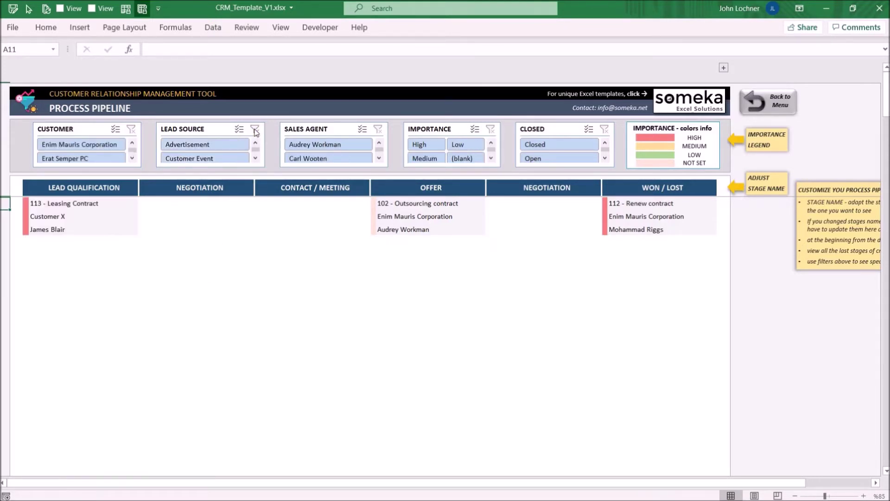
click(81, 148)
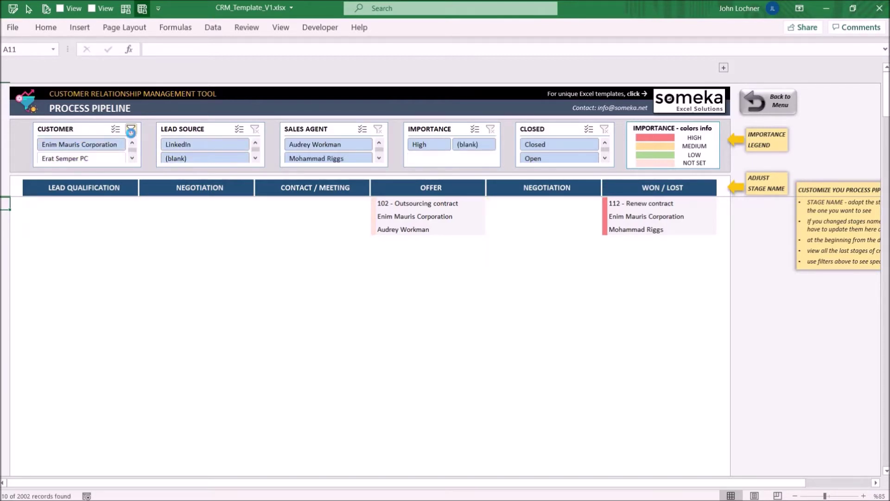
click(131, 131)
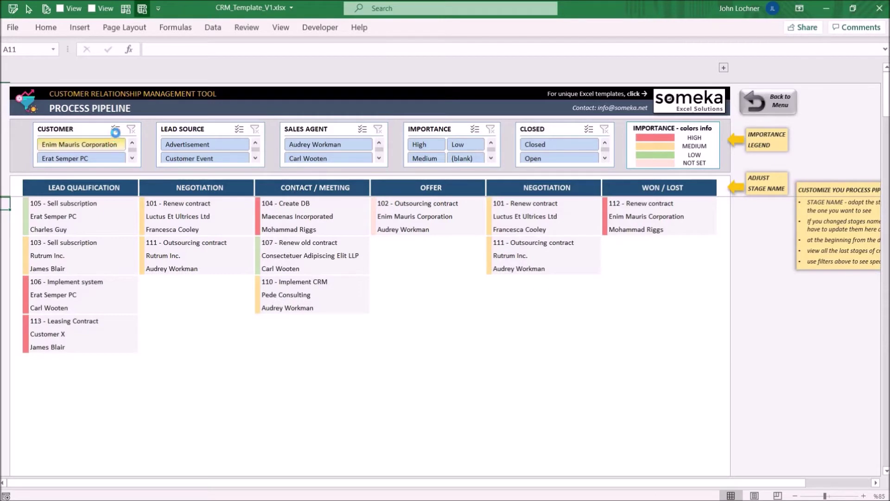
Step: Use Multi-Select to add Erat Semper PC to the customer filter, then clear the filter
click(115, 132)
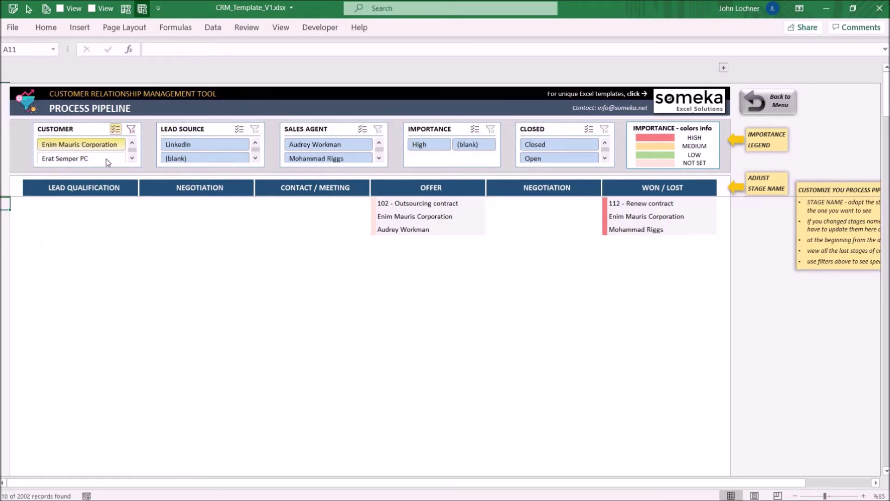
click(107, 159)
click(132, 158)
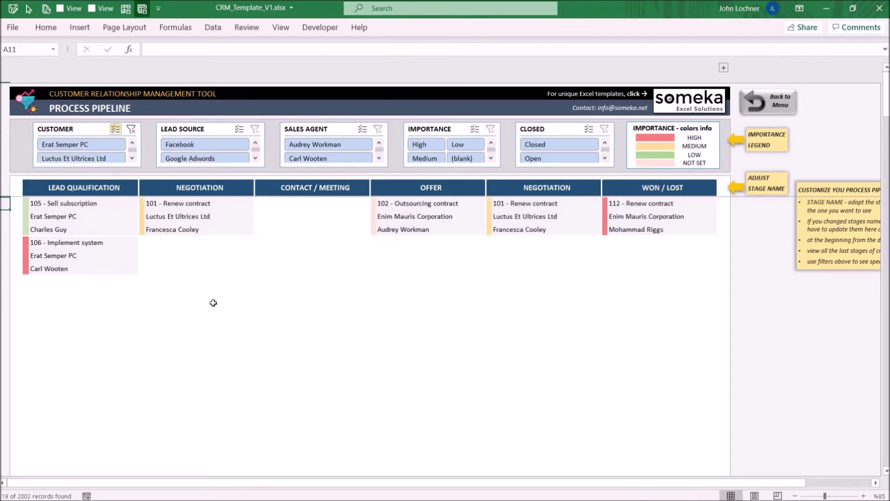
click(132, 130)
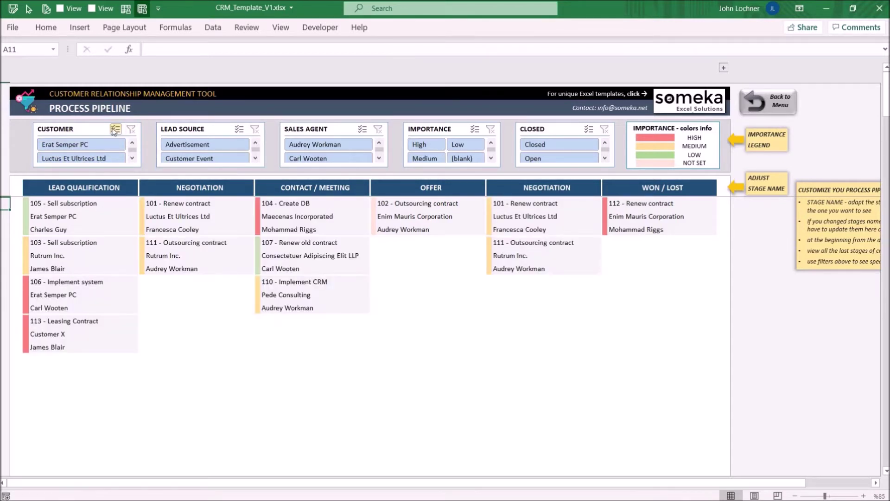
click(115, 130)
Step: Switch the first pipeline column to NEW OPPORTUNITY, then back to LEAD QUALIFICATION
click(138, 192)
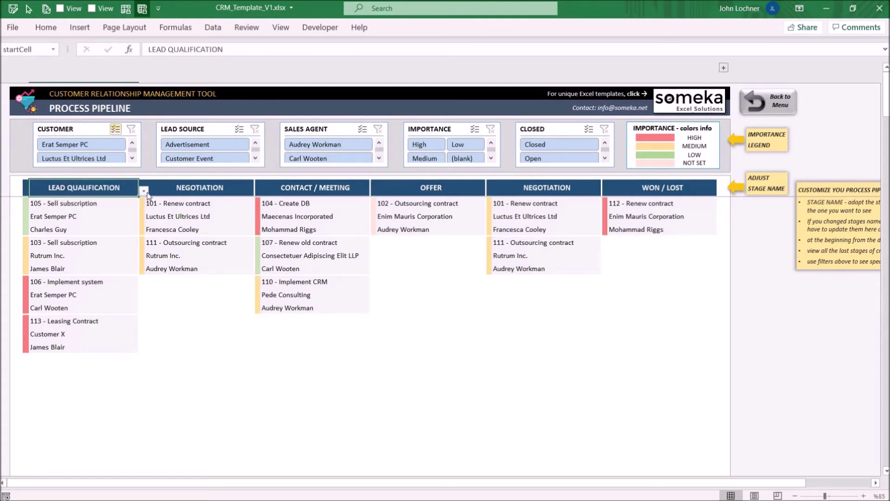
click(126, 201)
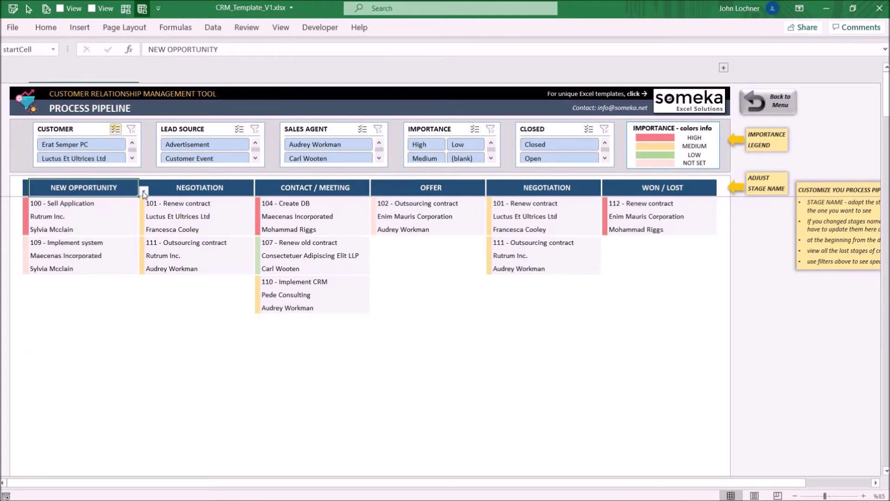
click(143, 191)
click(117, 207)
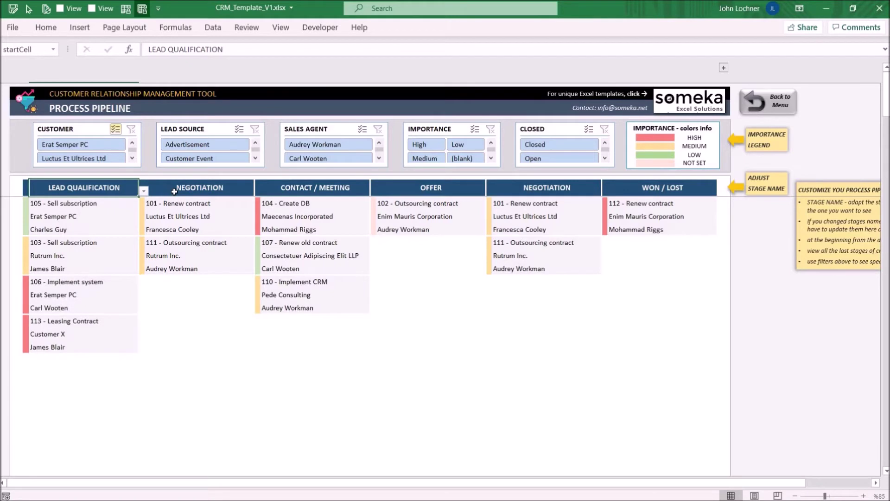
click(202, 188)
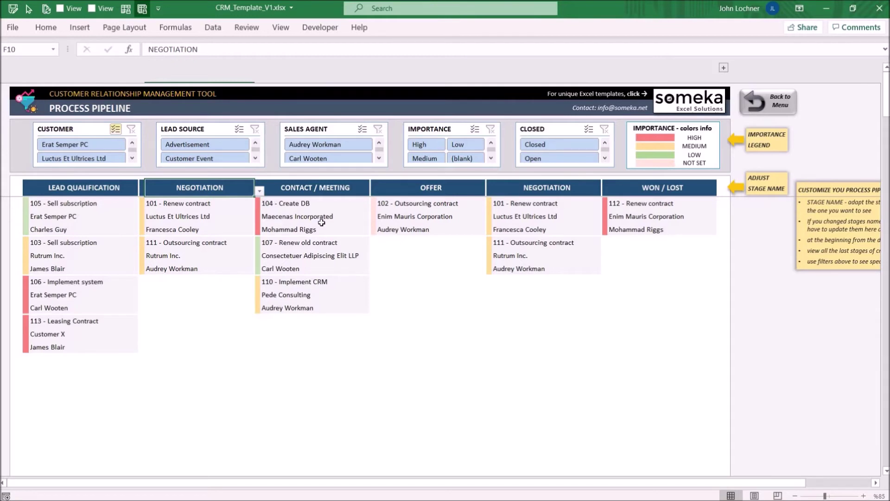
Step: Show NEW OPPORTUNITY in the spare stage column P10, then delete it
click(724, 68)
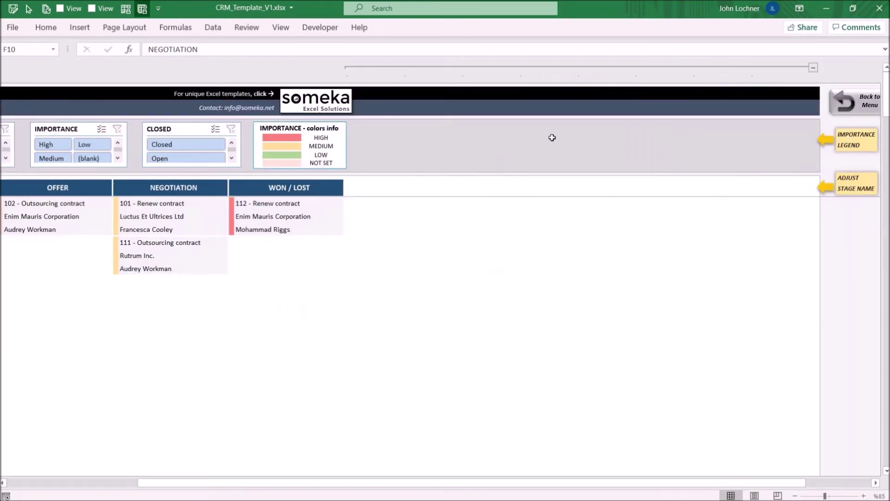
click(460, 193)
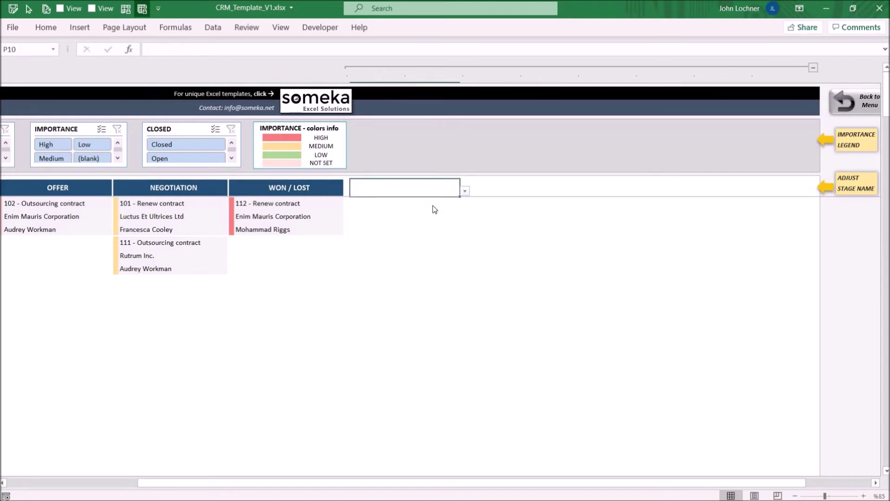
click(464, 191)
click(432, 202)
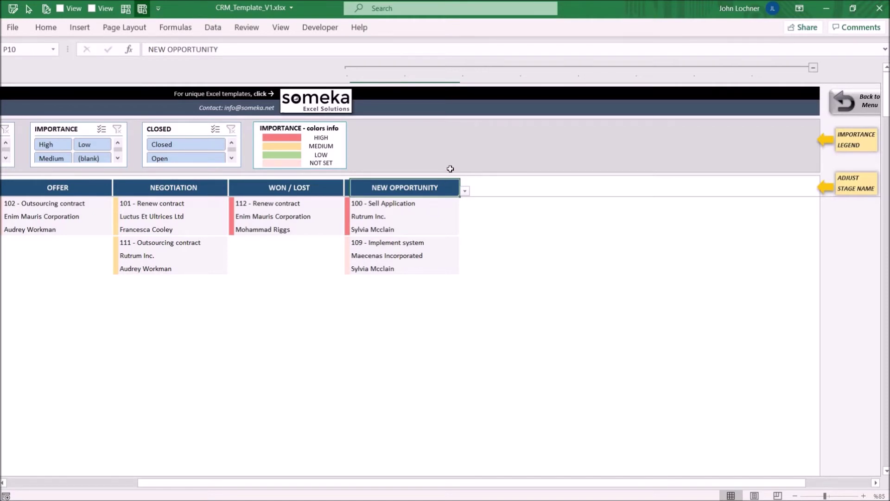
key(Delete)
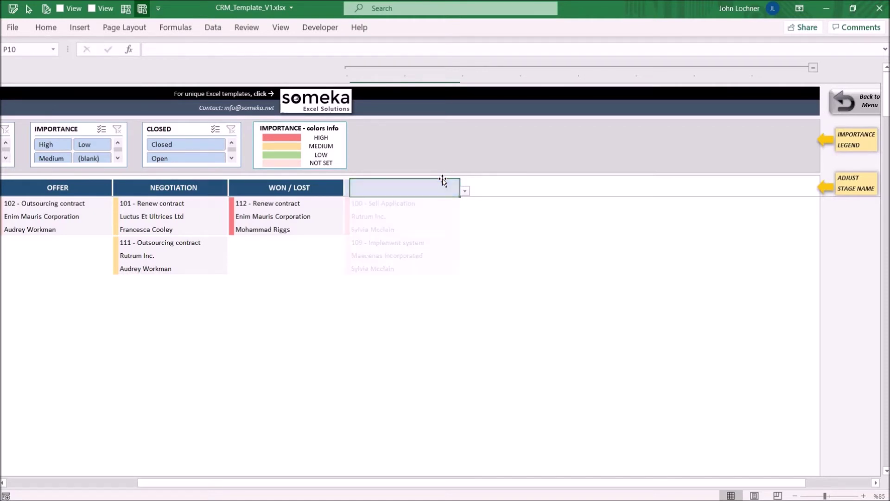
key(ctrl+Home)
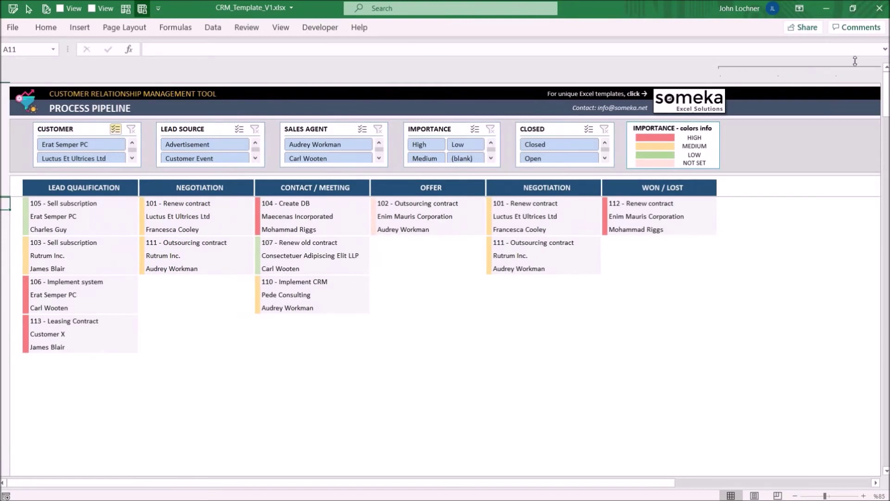
Step: Set the September 2020 calendar's task range to 'Curent tasks (lastest stage)' and return to the menu
click(788, 95)
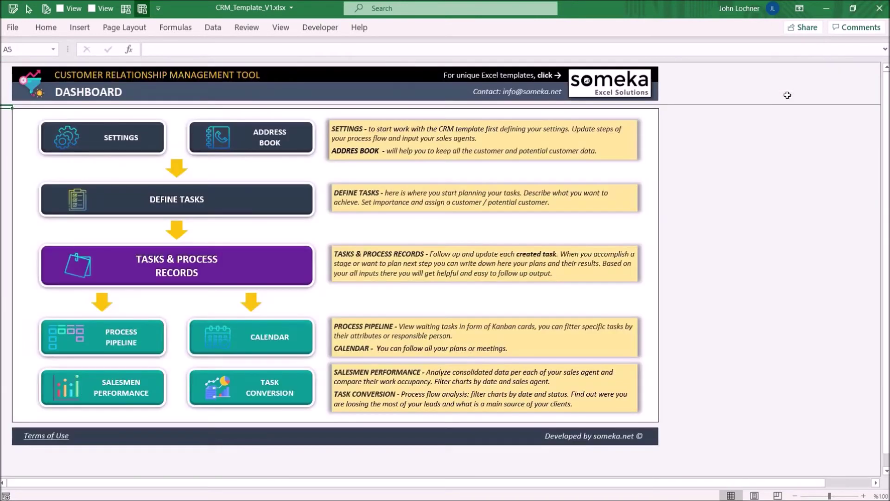
click(266, 336)
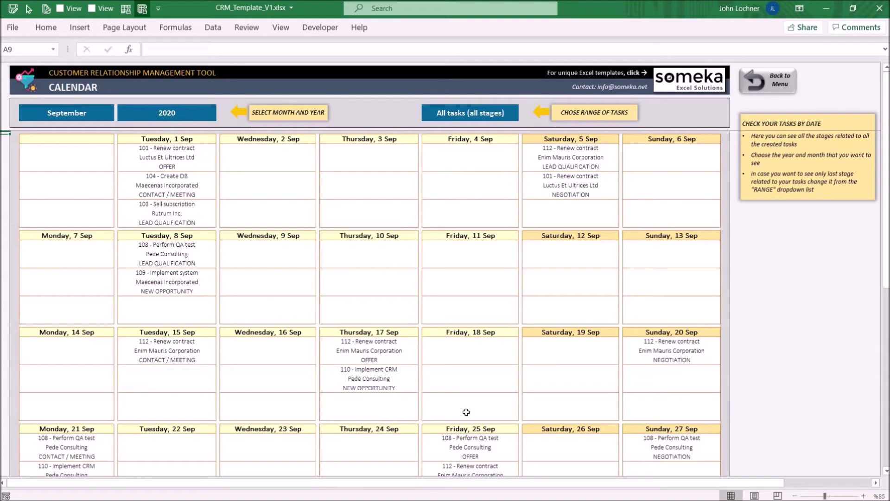
click(87, 113)
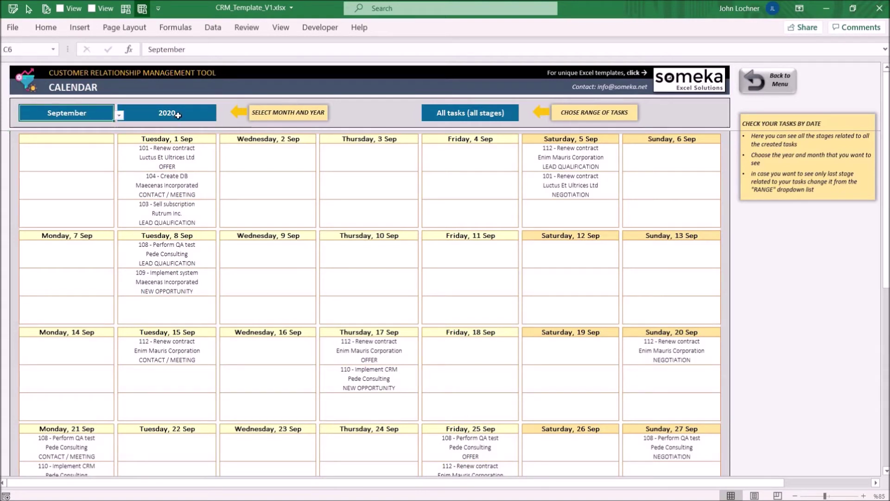
click(178, 115)
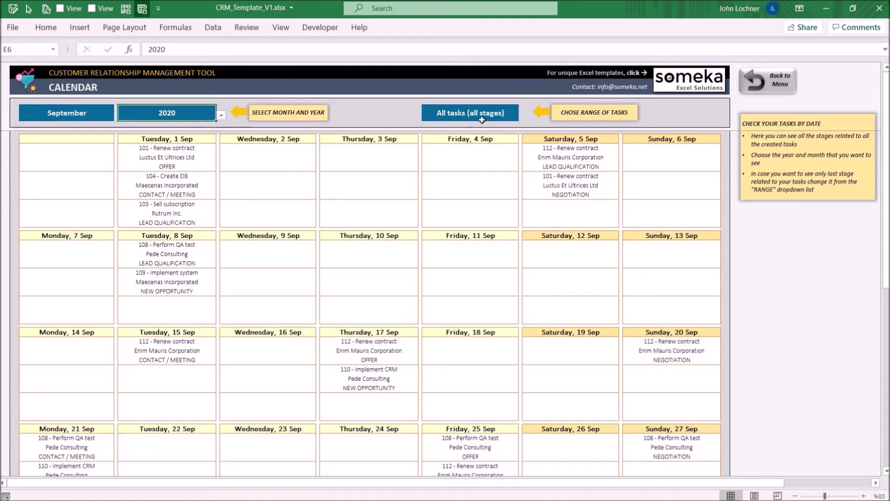
click(512, 112)
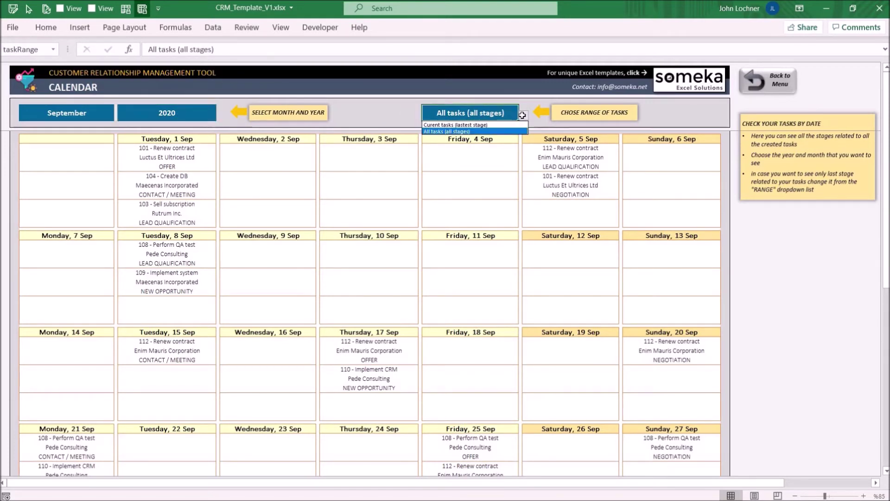
click(497, 125)
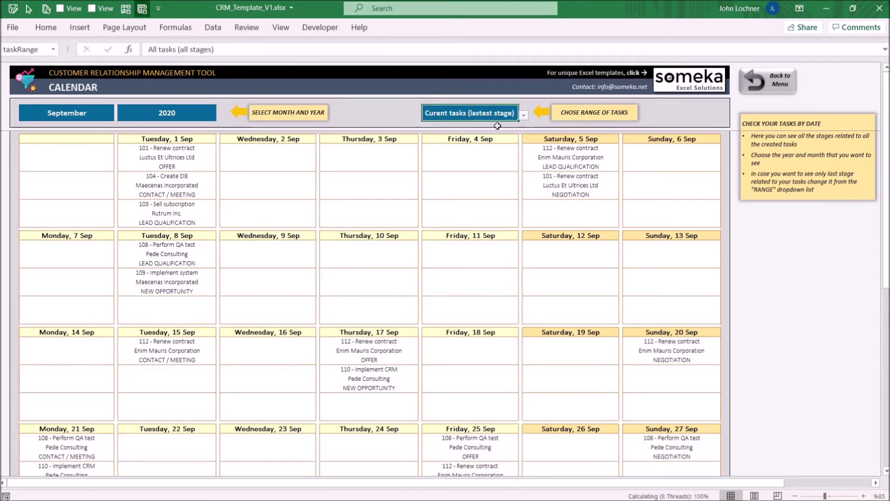
click(749, 77)
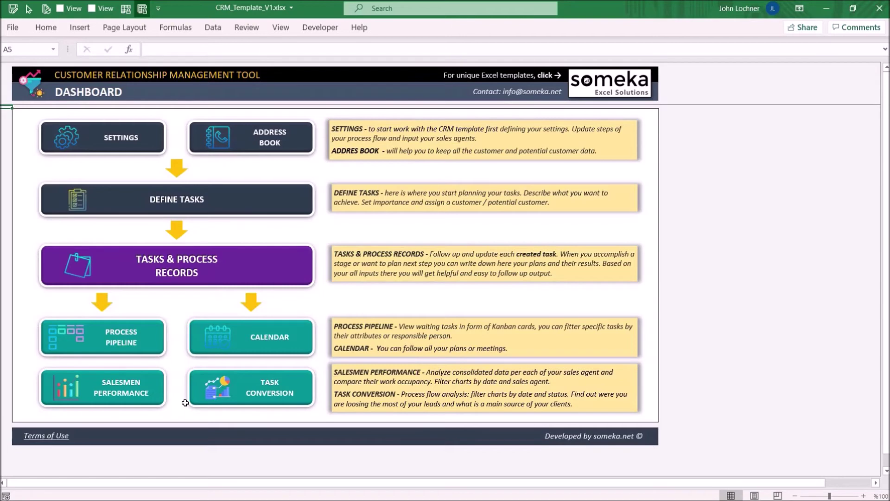
click(149, 402)
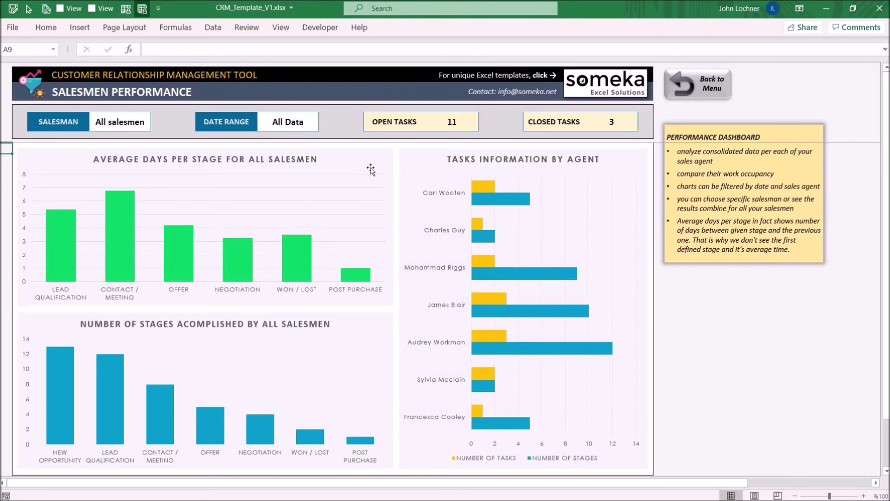
click(118, 123)
click(136, 122)
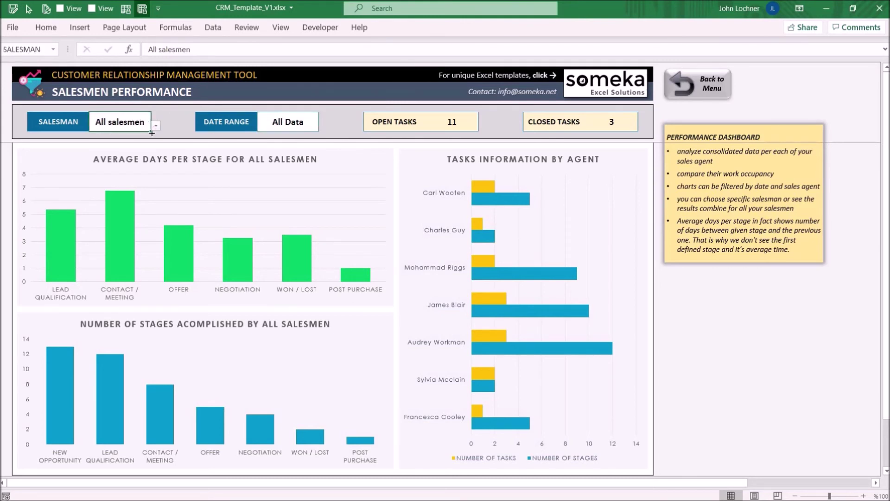
click(156, 127)
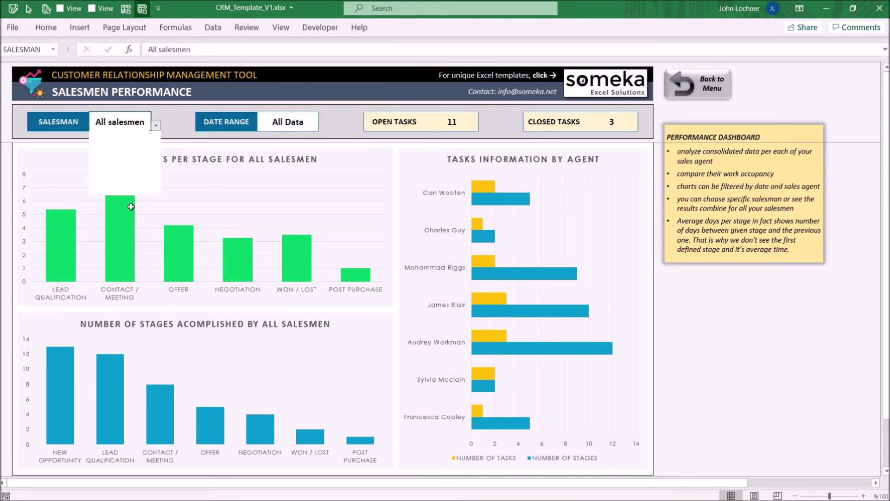
click(157, 125)
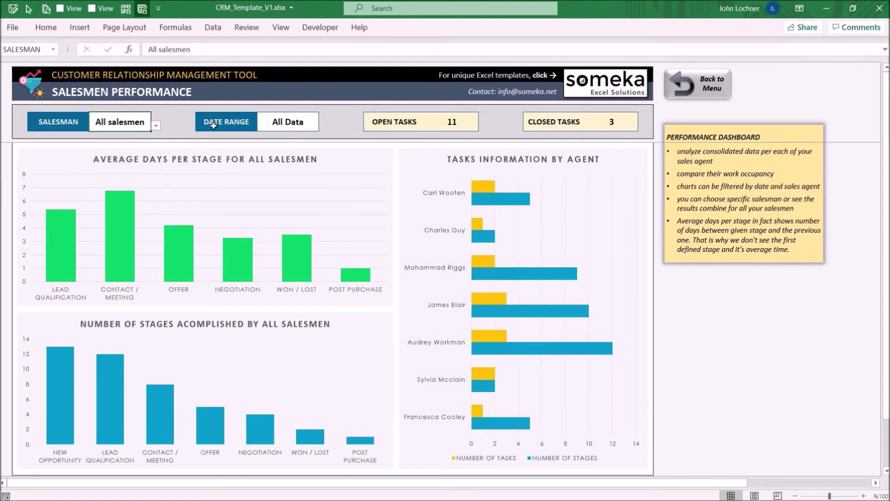
click(309, 125)
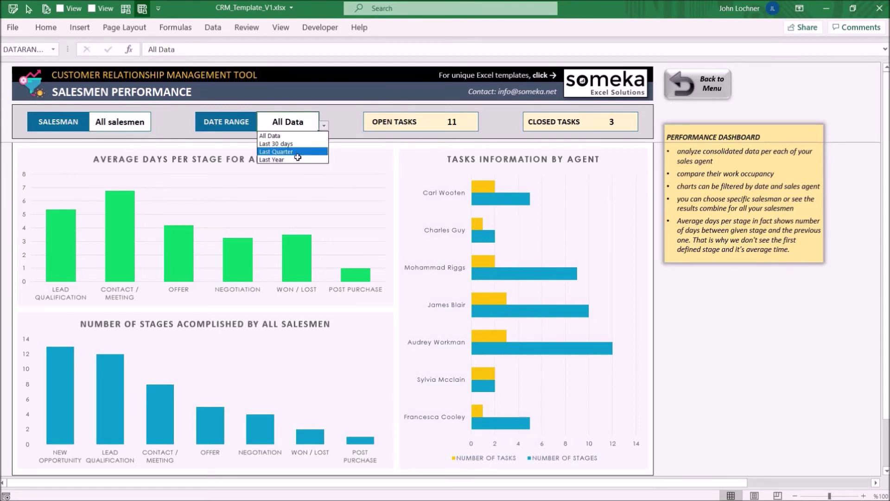
click(297, 160)
click(324, 127)
click(302, 143)
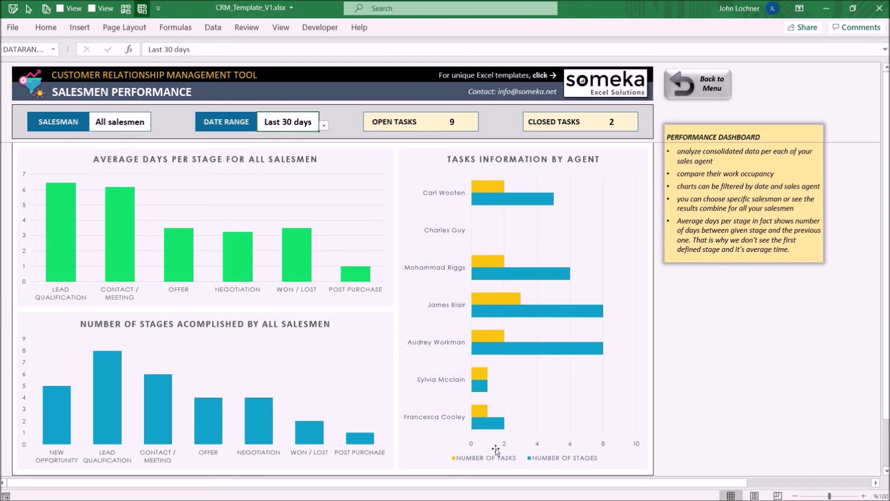
click(324, 127)
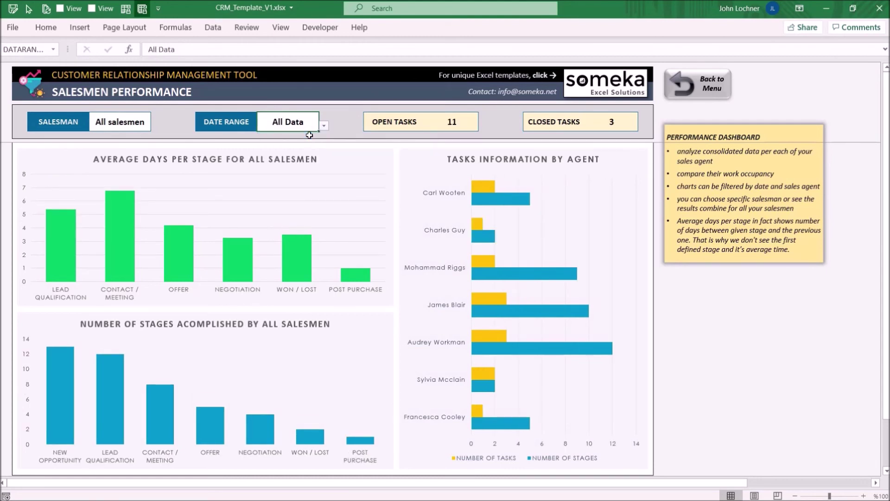
click(702, 95)
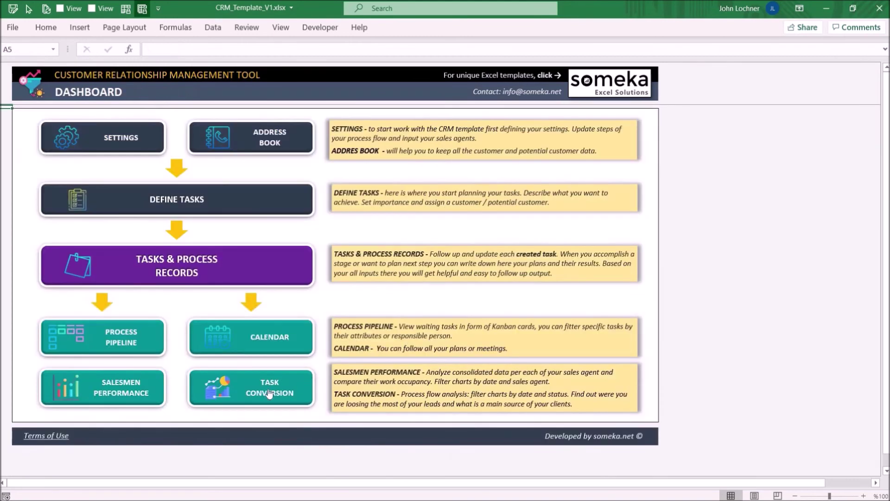
Step: Open Task Conversion and set its Date Range to Last Quarter
click(268, 389)
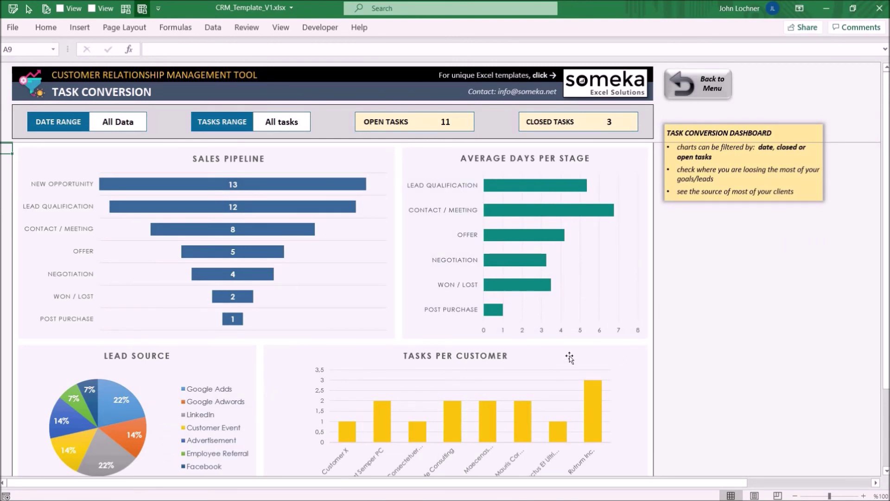
mouse_move(327, 224)
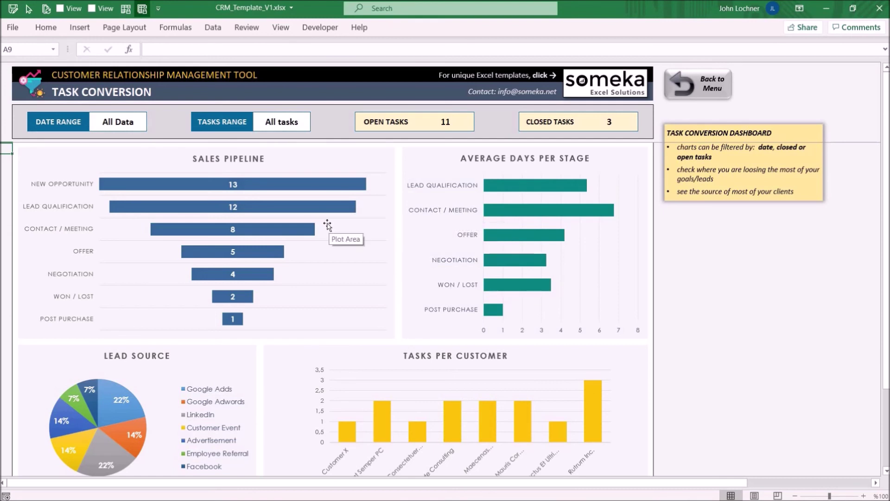
click(133, 121)
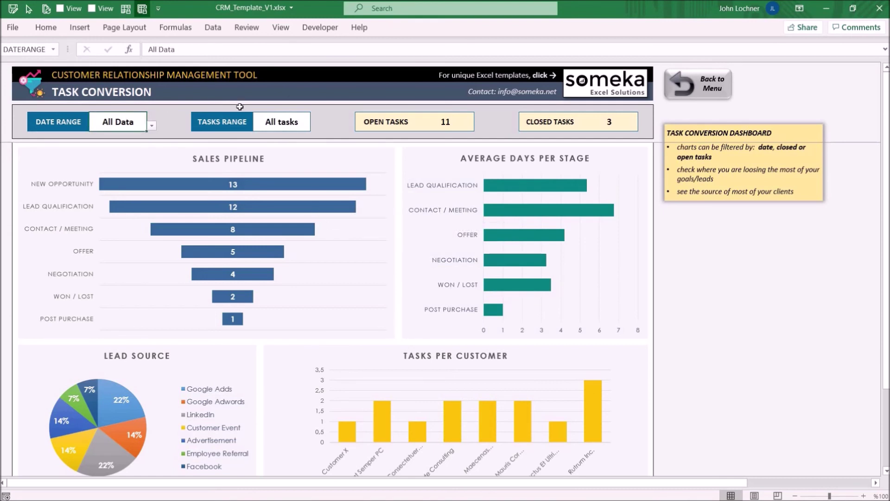
click(293, 121)
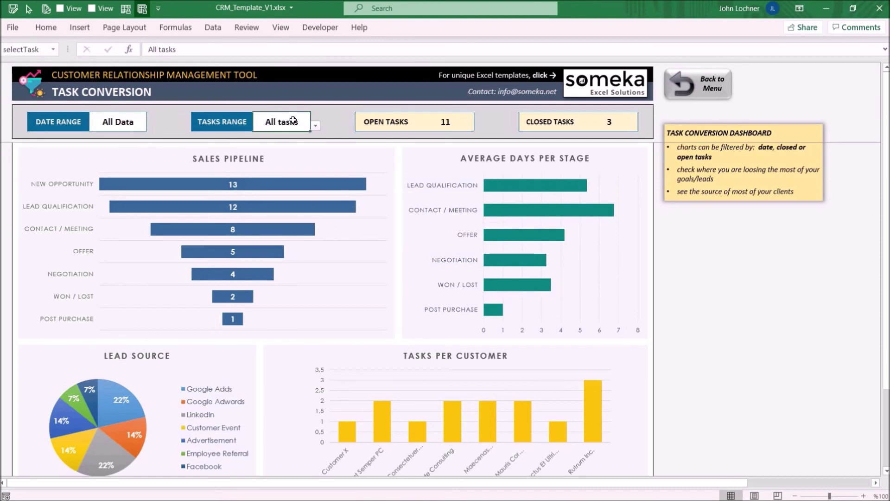
click(130, 122)
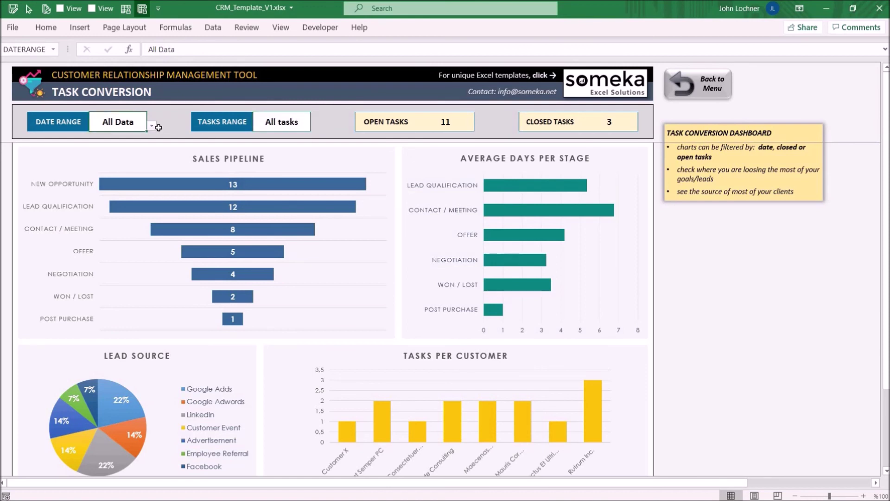
click(151, 127)
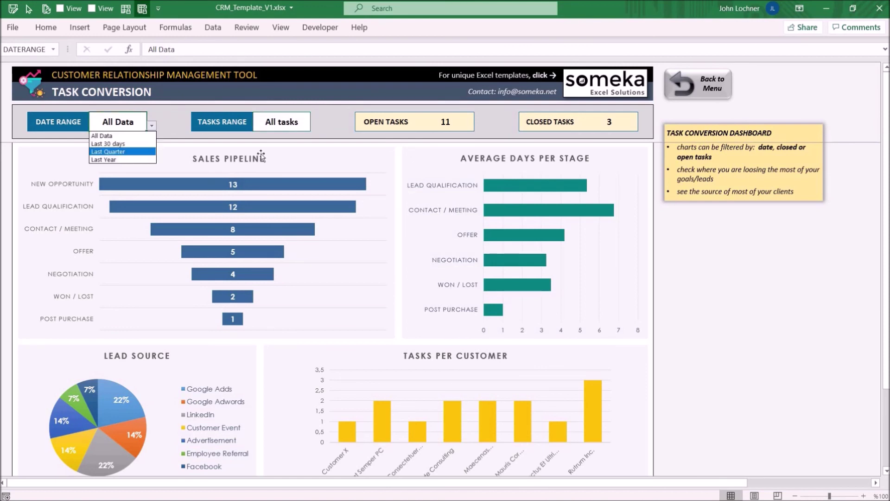
click(105, 152)
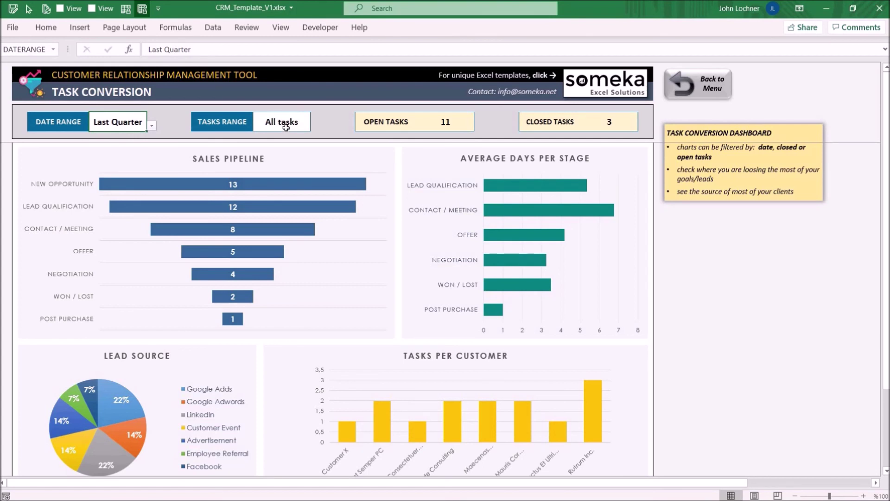
Step: Set the Tasks Range filter to Open and go back to the main menu
click(286, 124)
click(316, 125)
click(299, 147)
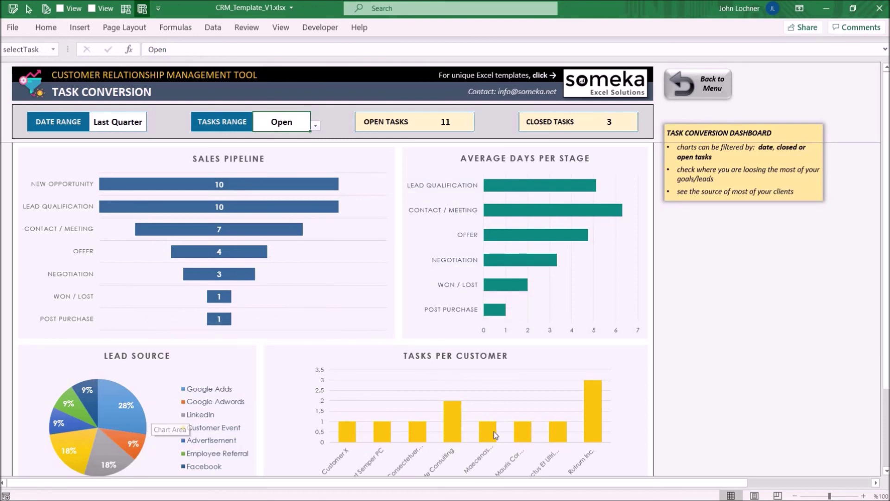
mouse_move(488, 431)
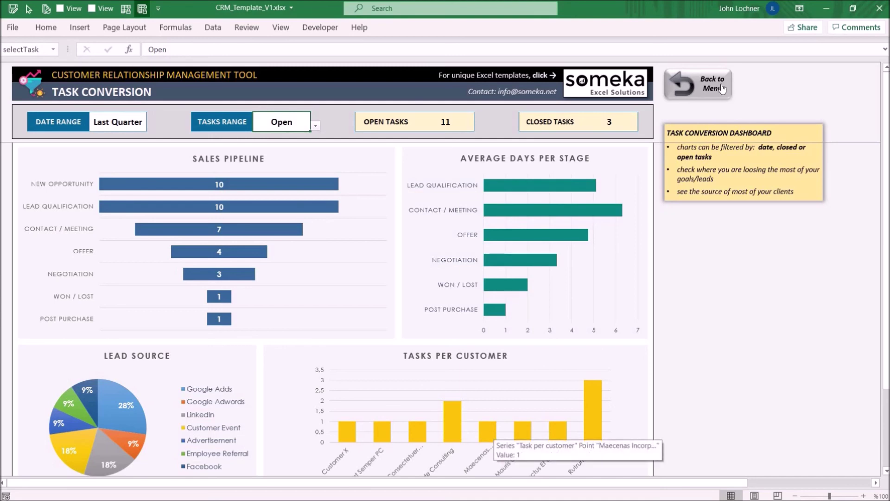
click(720, 84)
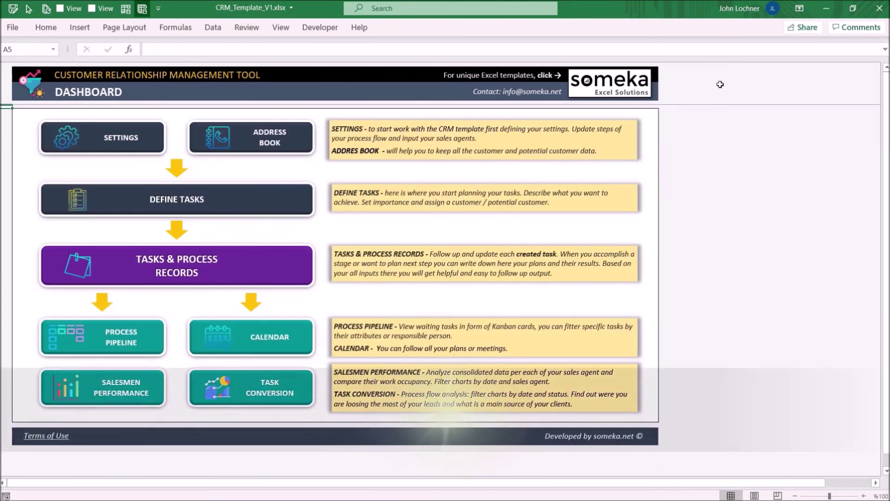